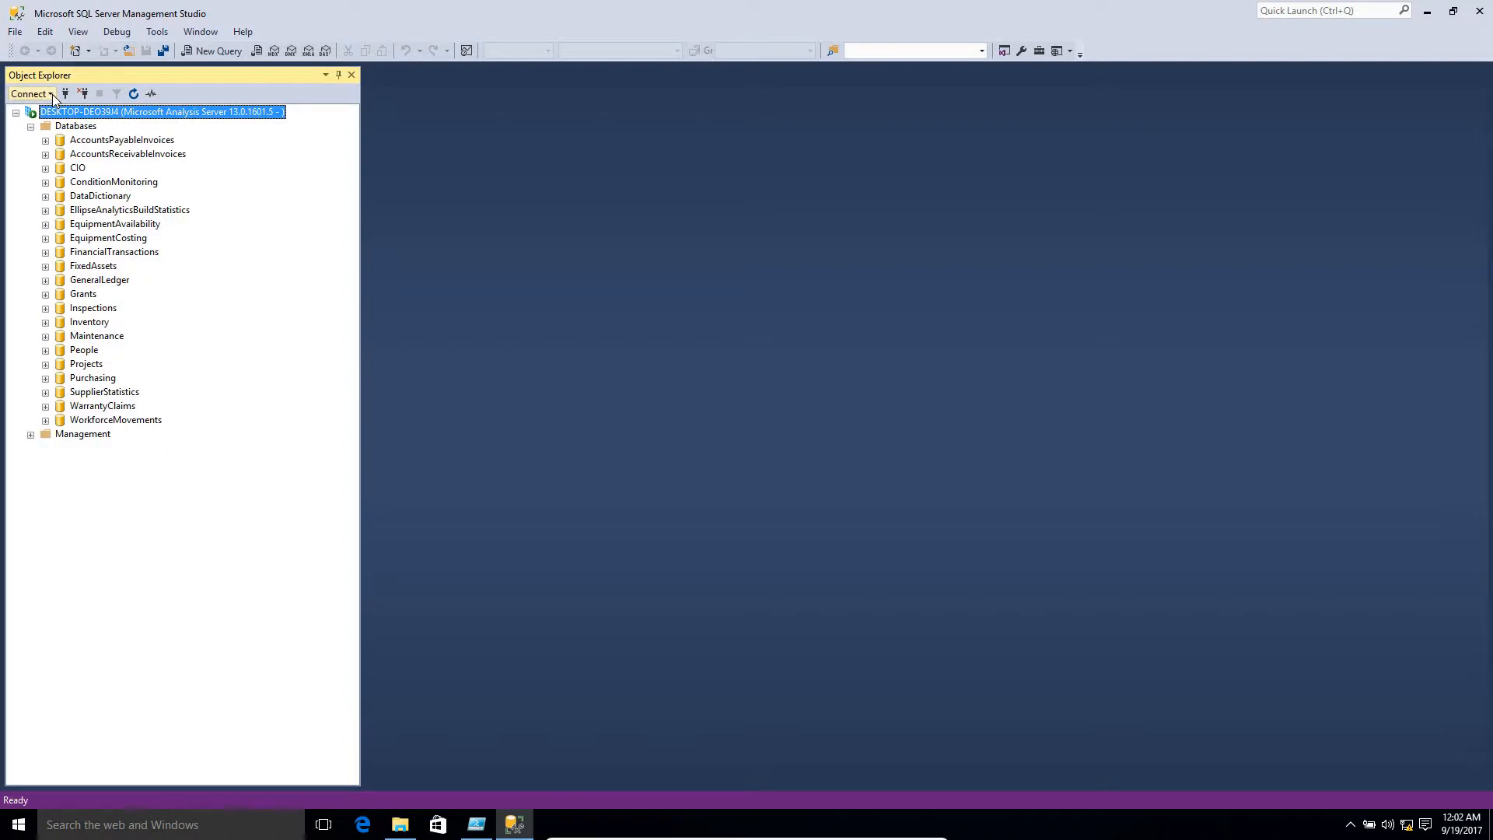
Step: Connect Object Explorer to the localhost Database Engine using Windows Authentication
left_click(53, 95)
left_click(62, 118)
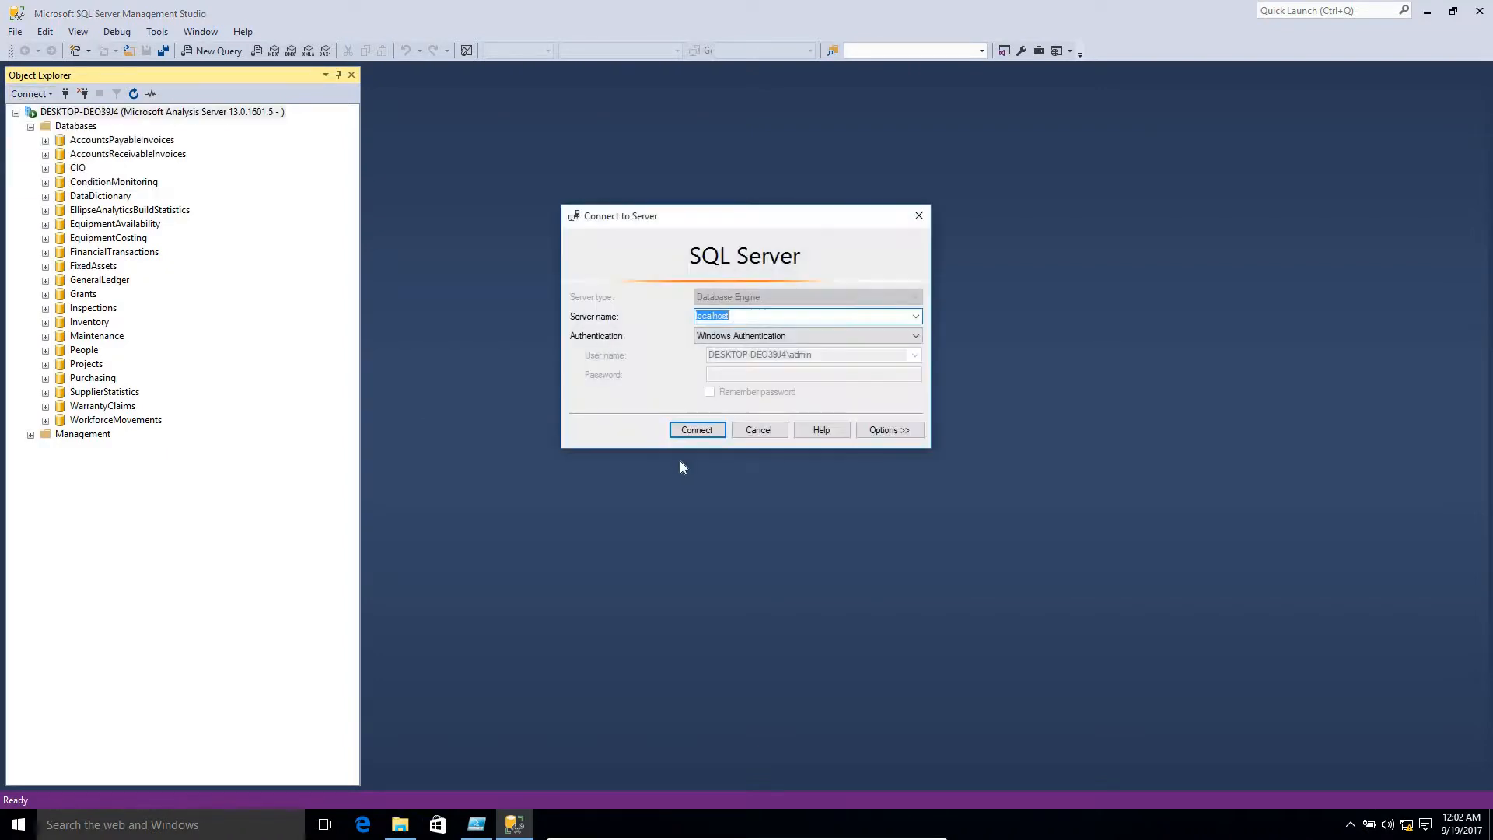
left_click(689, 432)
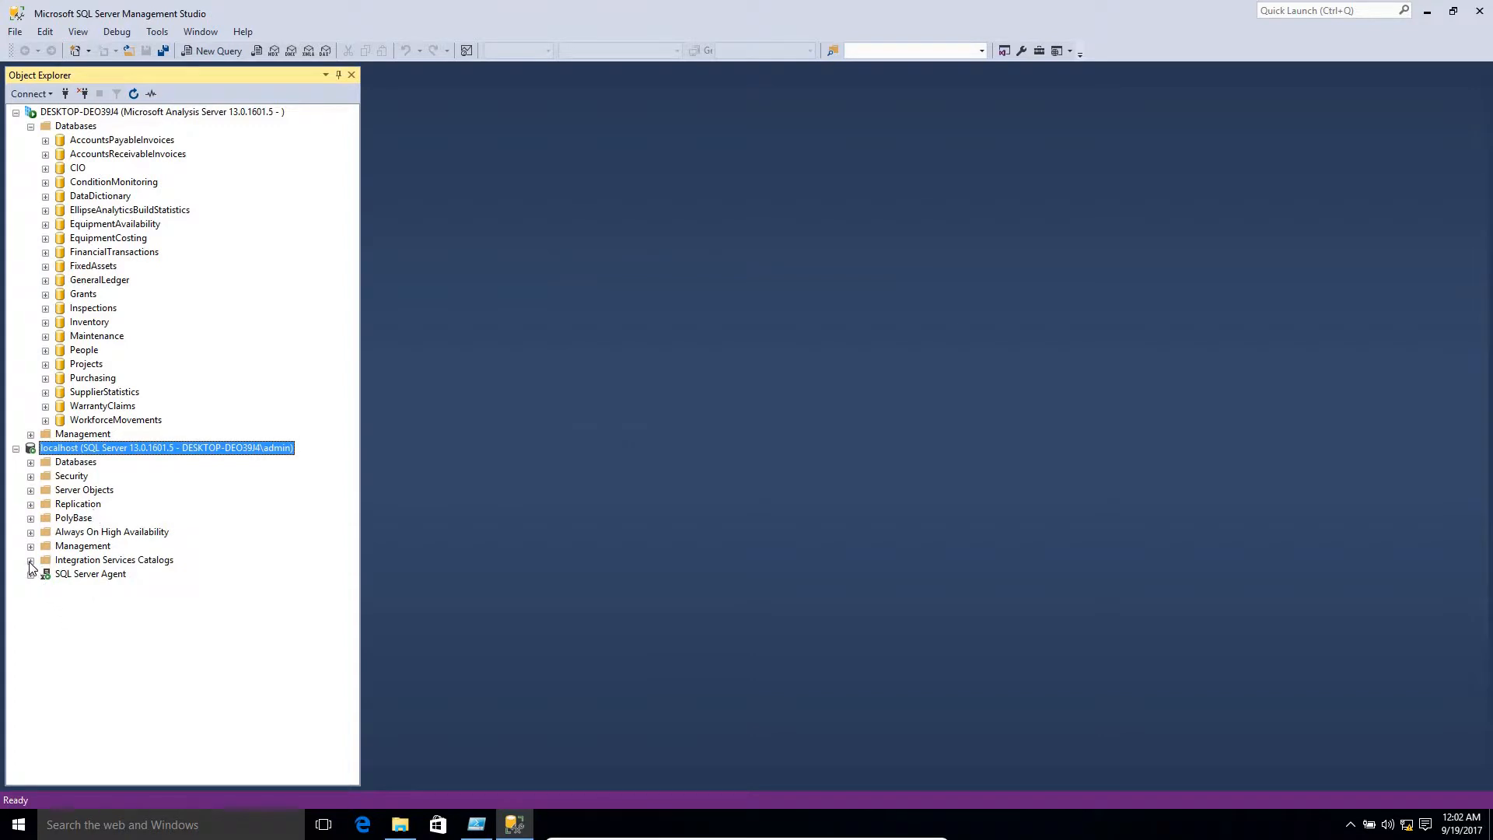
Step: Check the Datamart projects in the SSISDB catalog and examine the variables of the Production environment
left_click(30, 560)
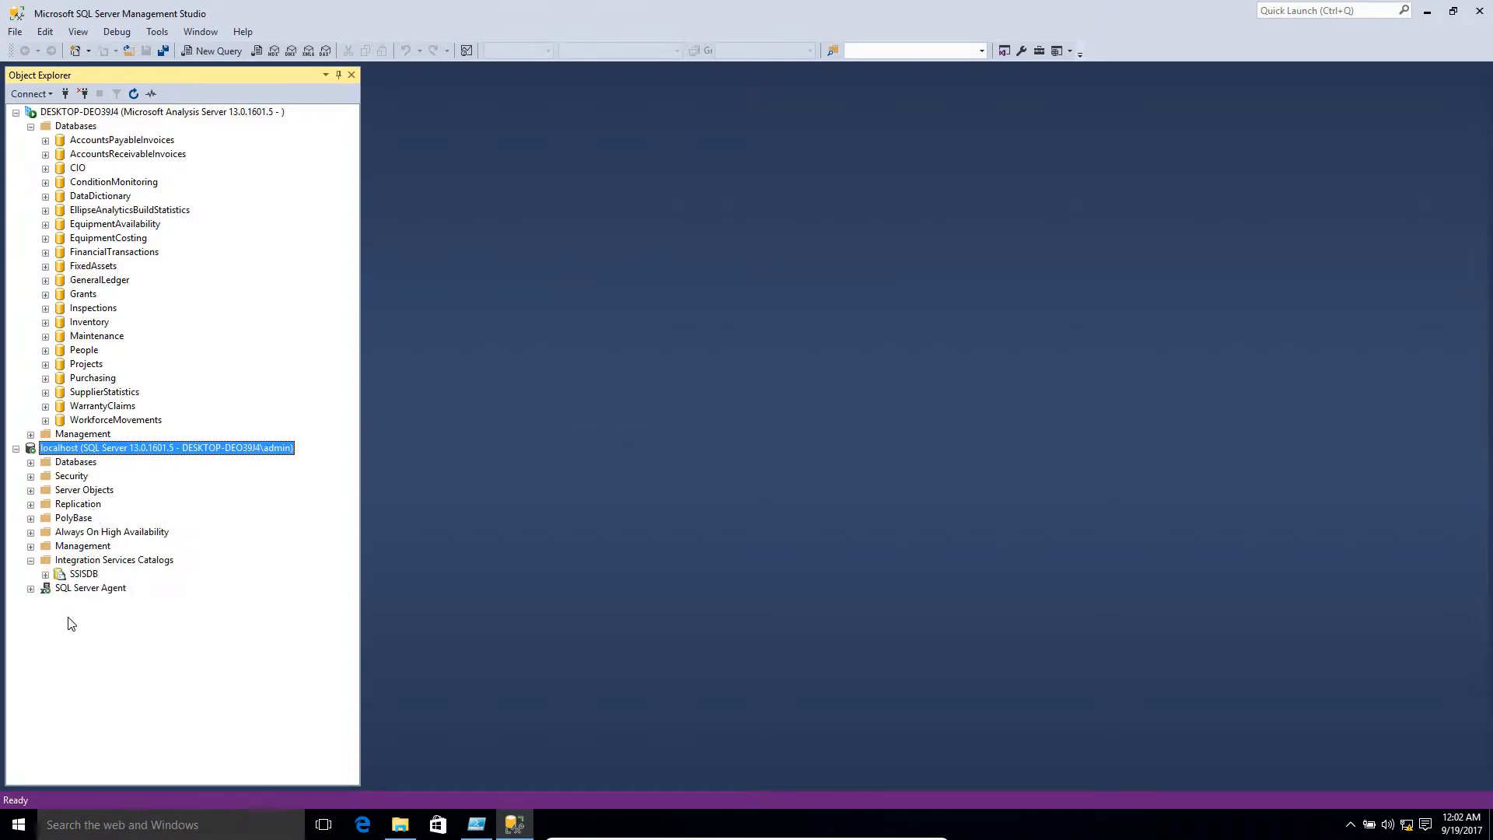
left_click(45, 575)
left_click(60, 589)
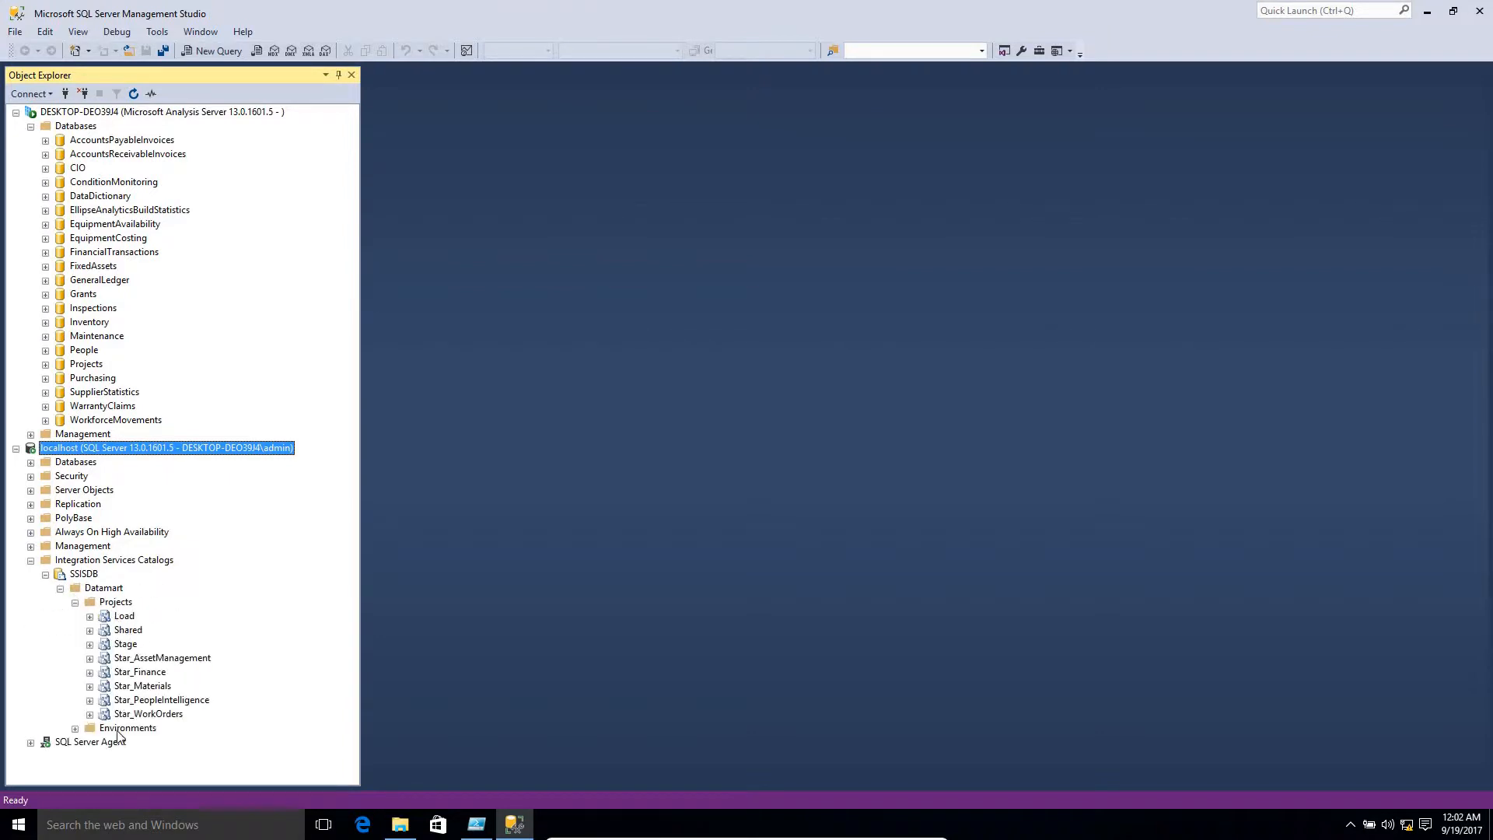
left_click(74, 729)
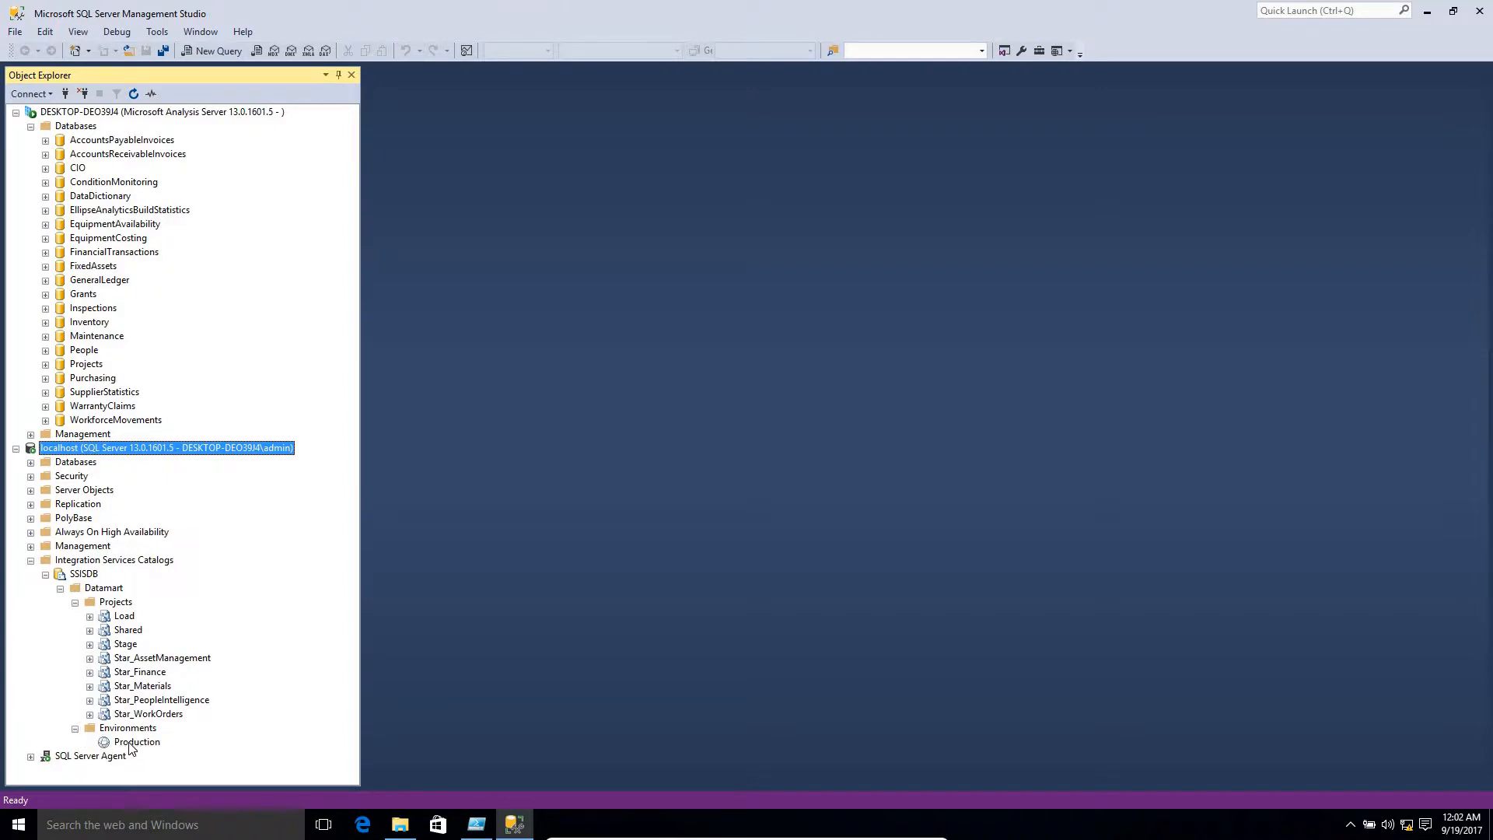
double_click(130, 742)
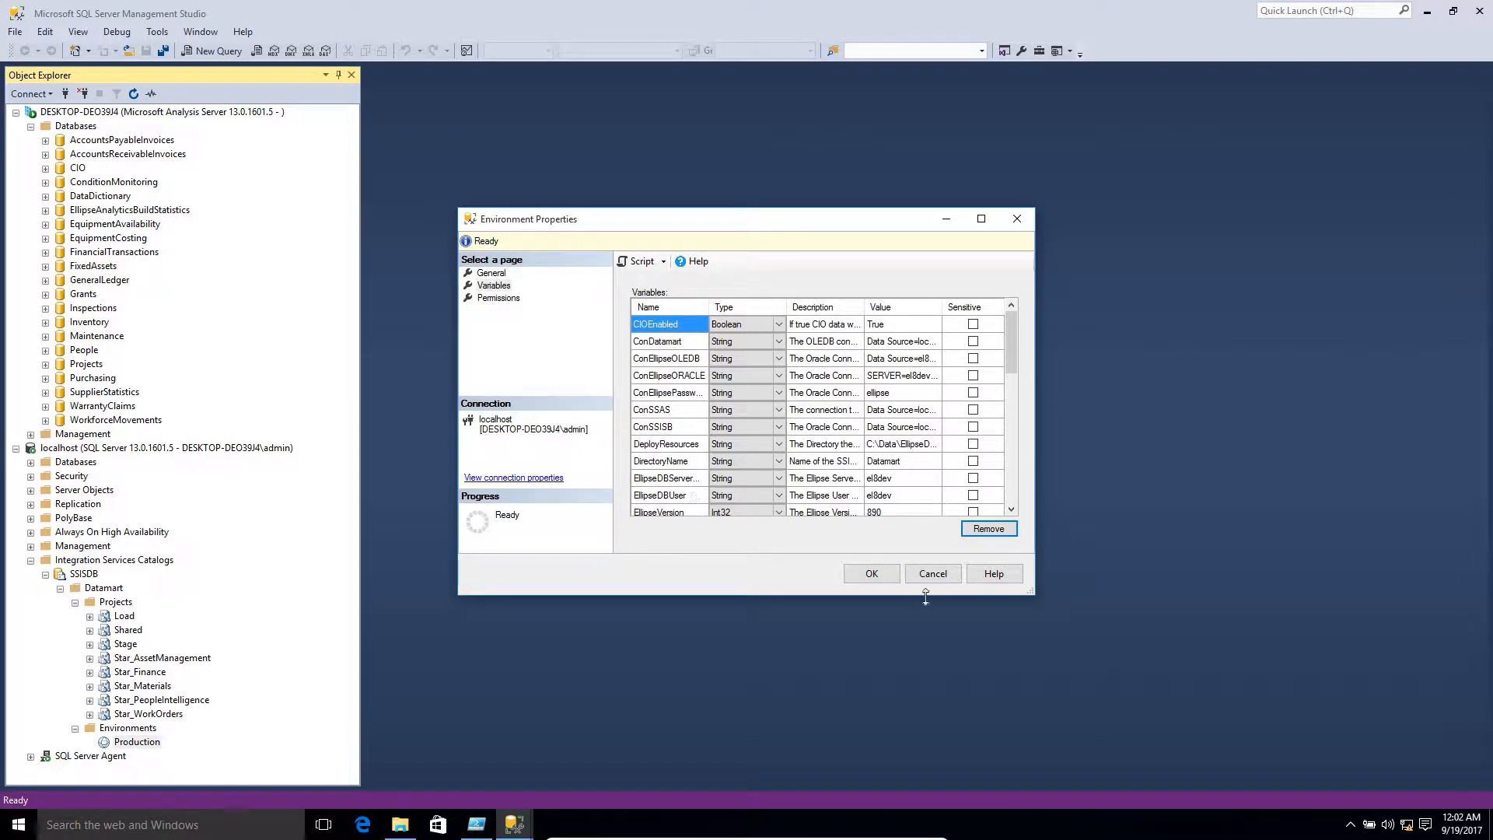
key("Escape")
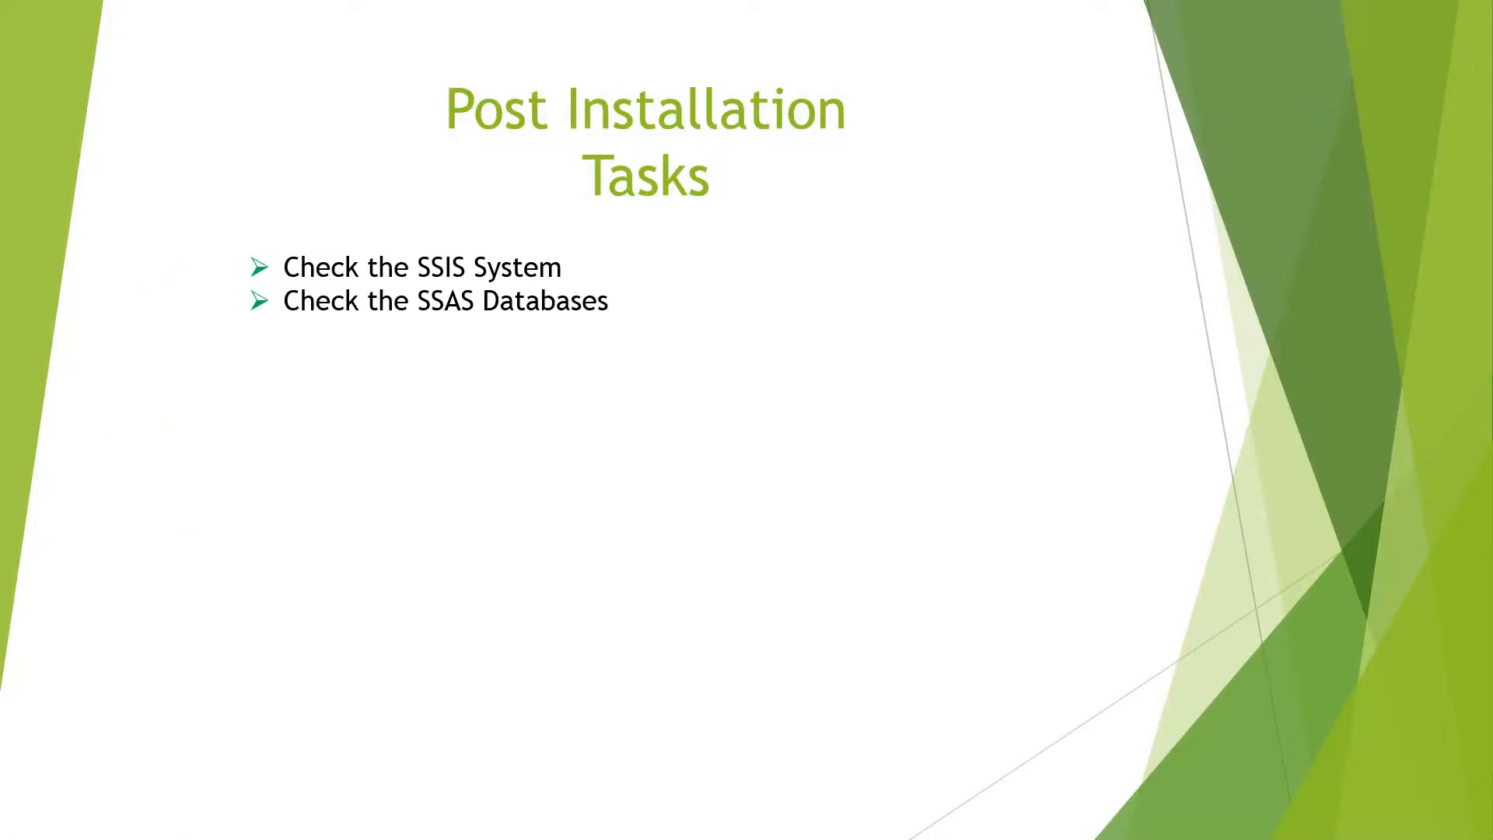
key("Right")
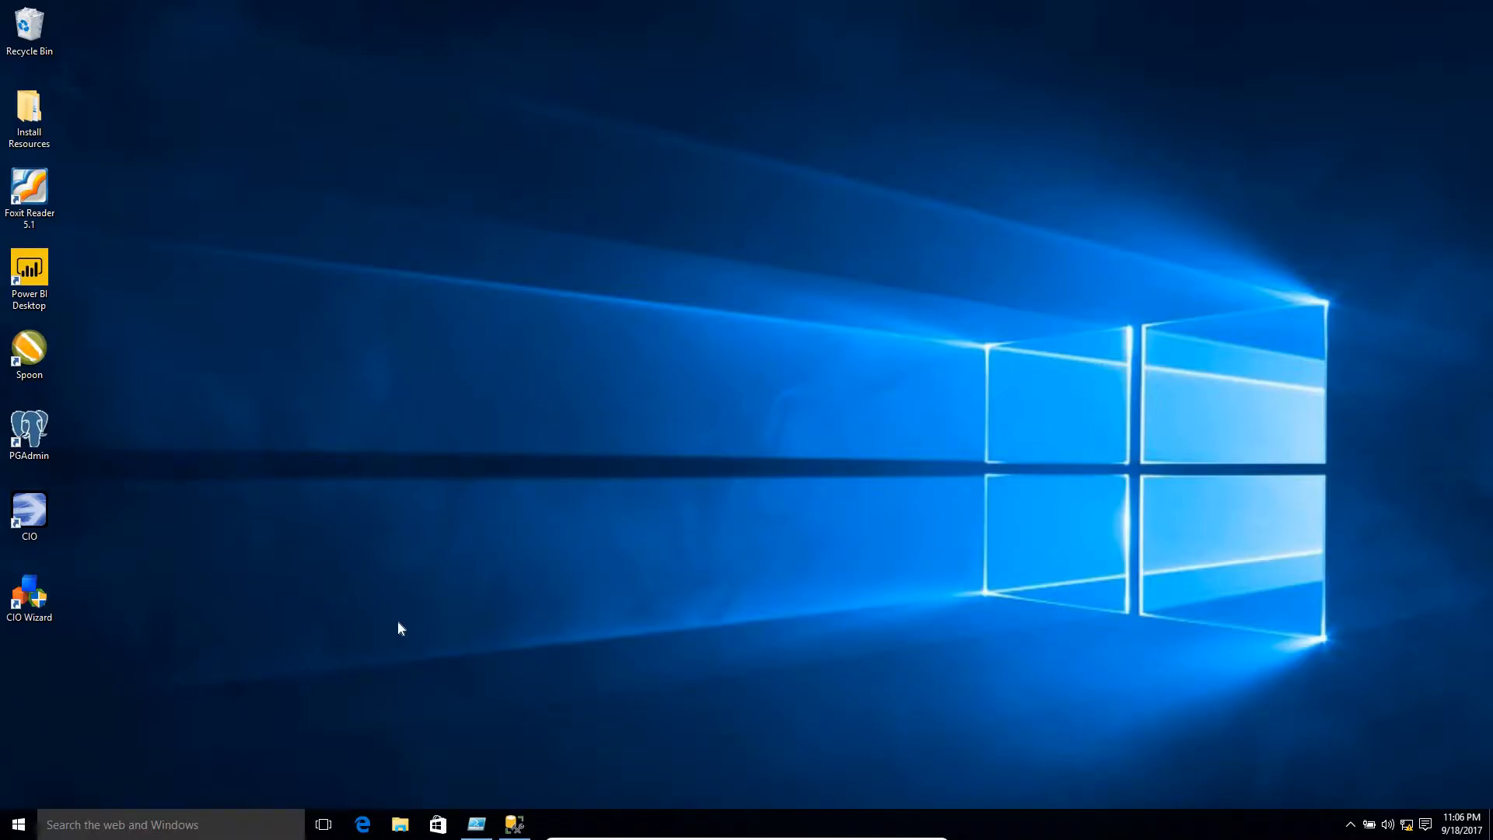
Step: Open the c:\data\EllipseDatamart folder through the Windows Run dialog
left_click(29, 824)
key("super+r")
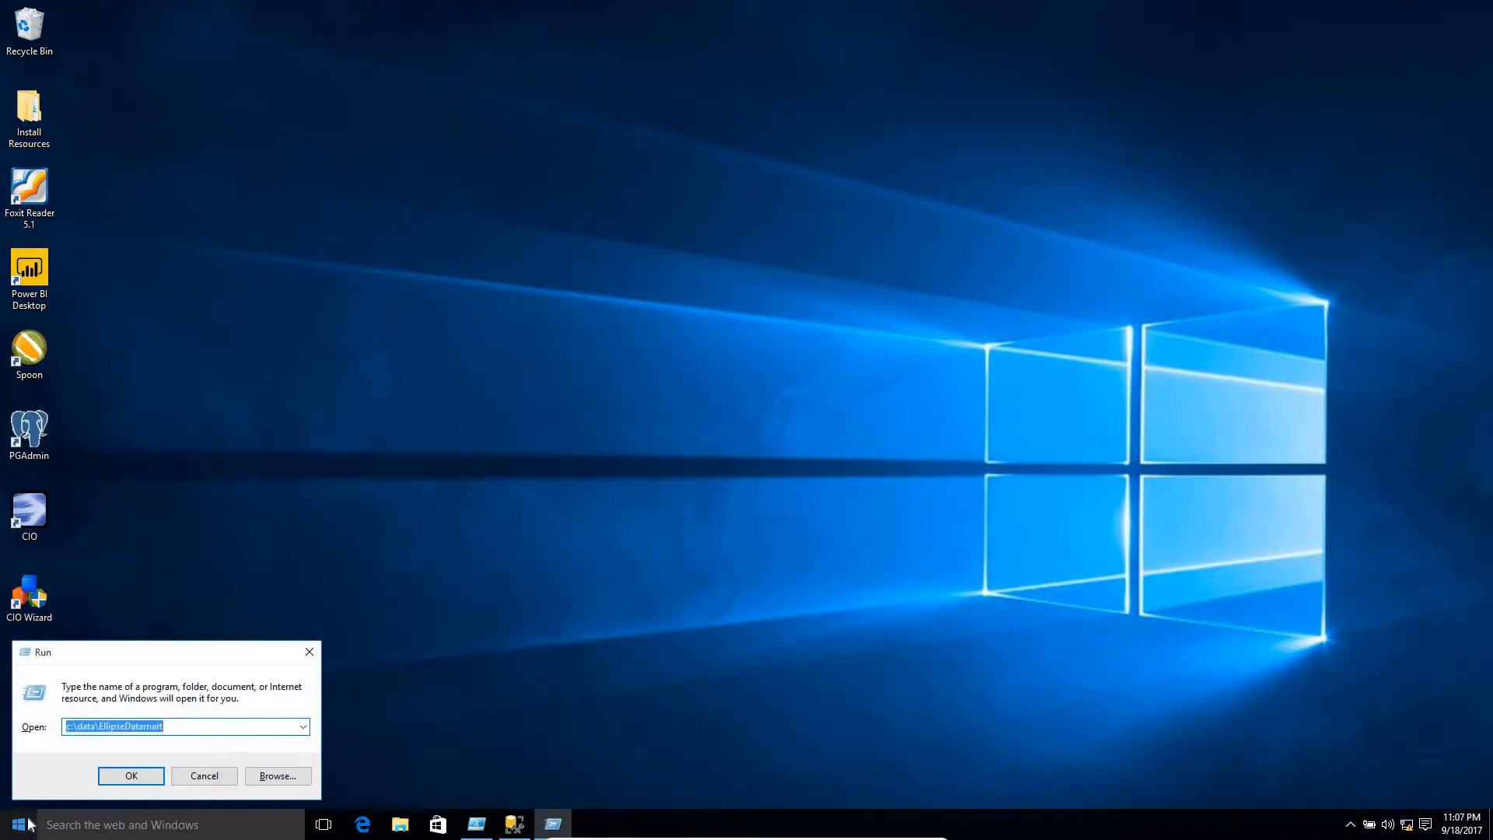
type("c:\\data\\e")
key("Down")
key("Return")
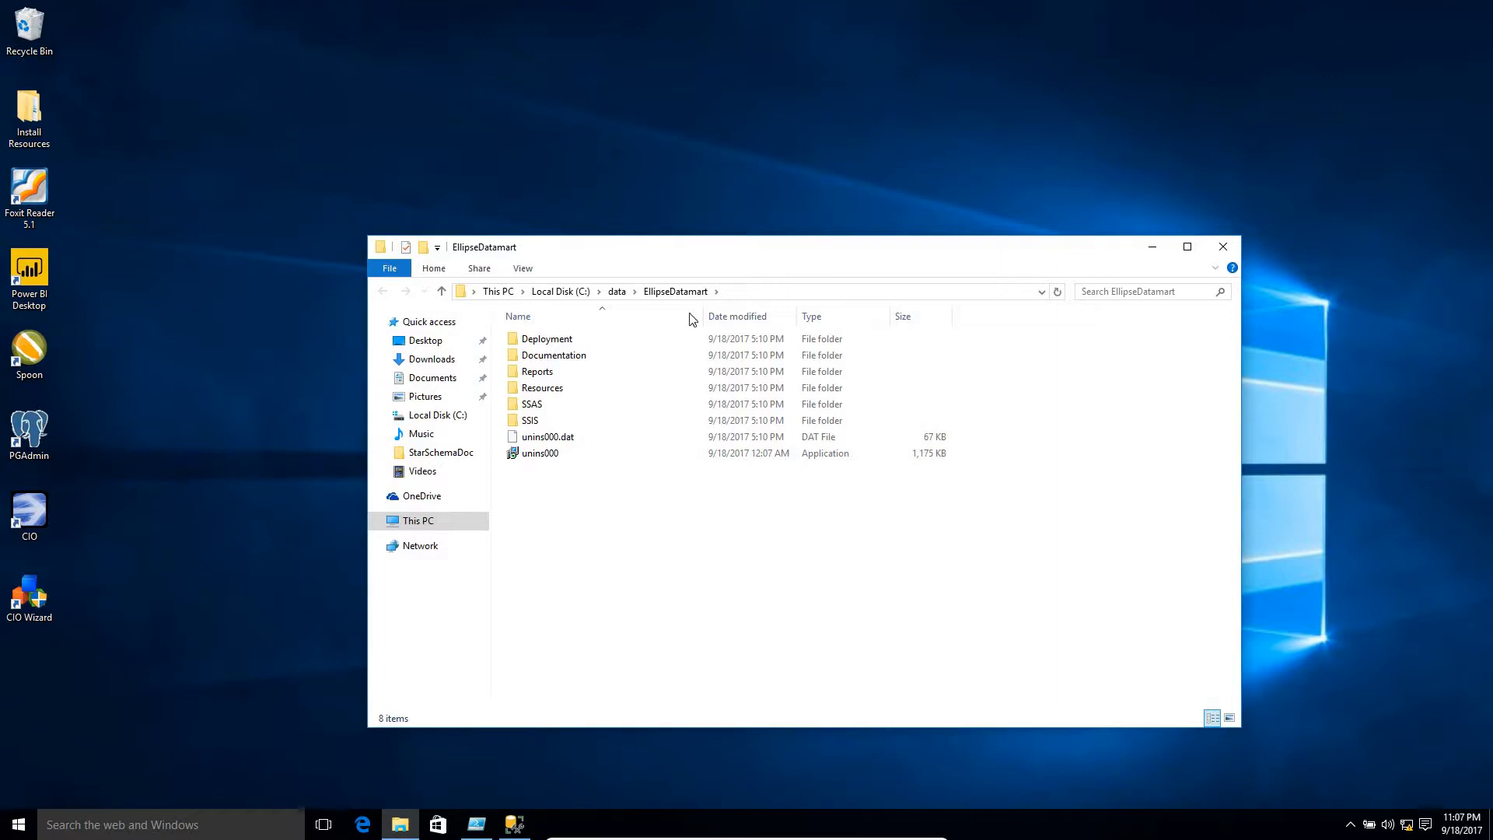
Step: Give the Users group full control of the EllipseDatamart folder in its security properties
left_click(616, 291)
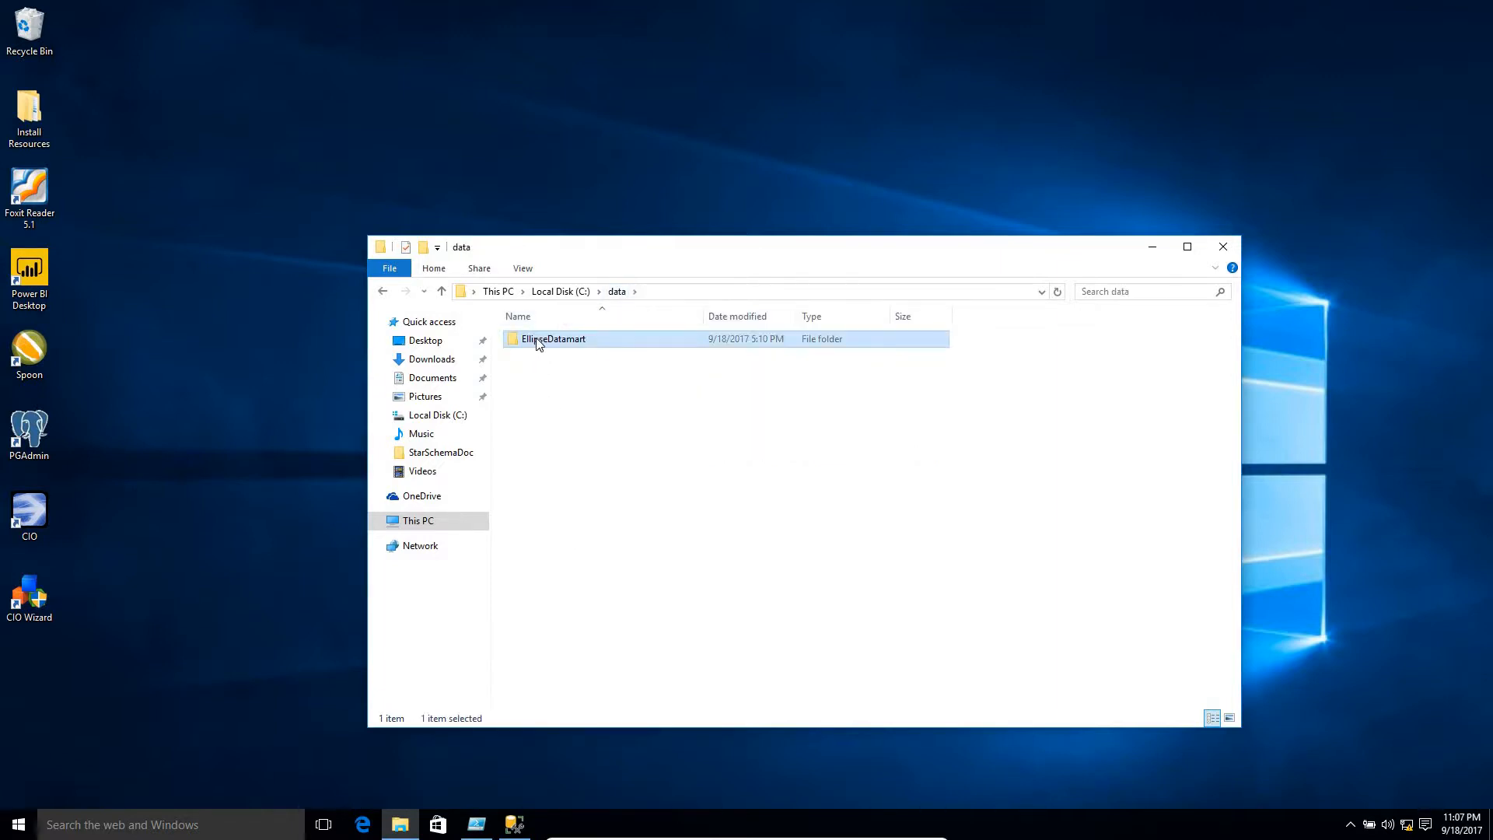
right_click(536, 339)
left_click(609, 603)
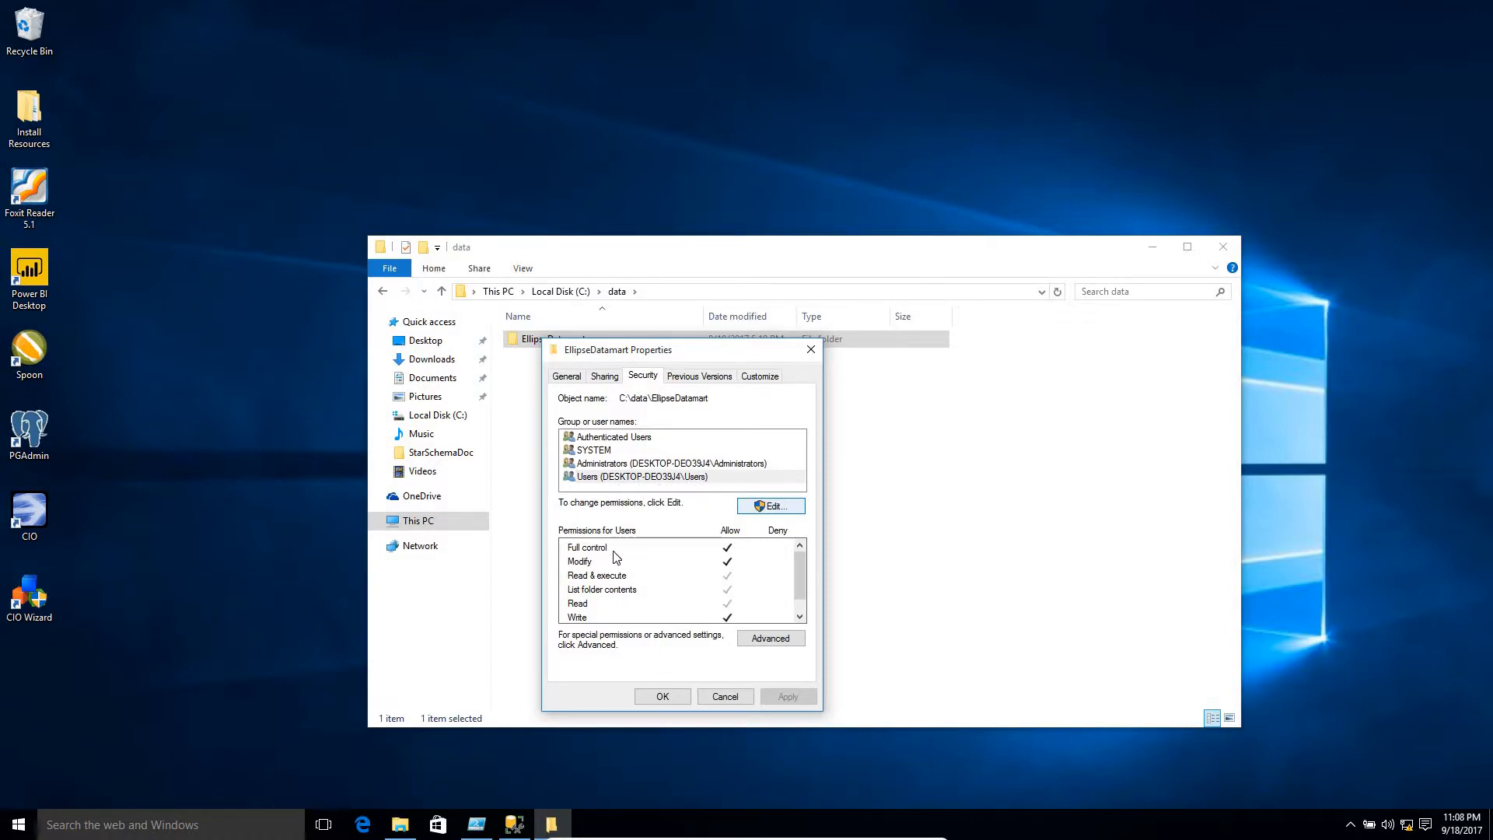
left_click(660, 697)
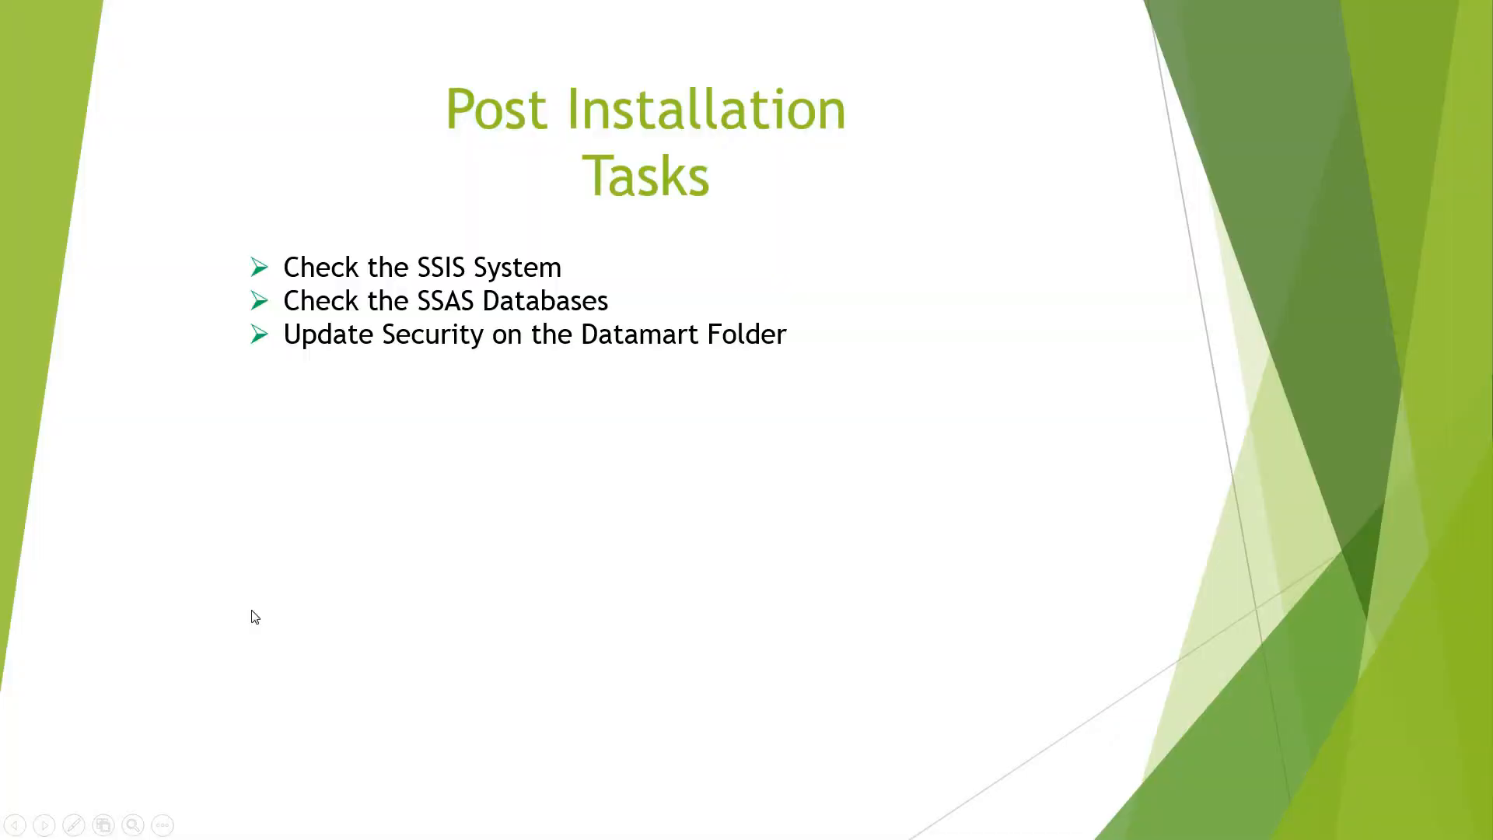
left_click(381, 505)
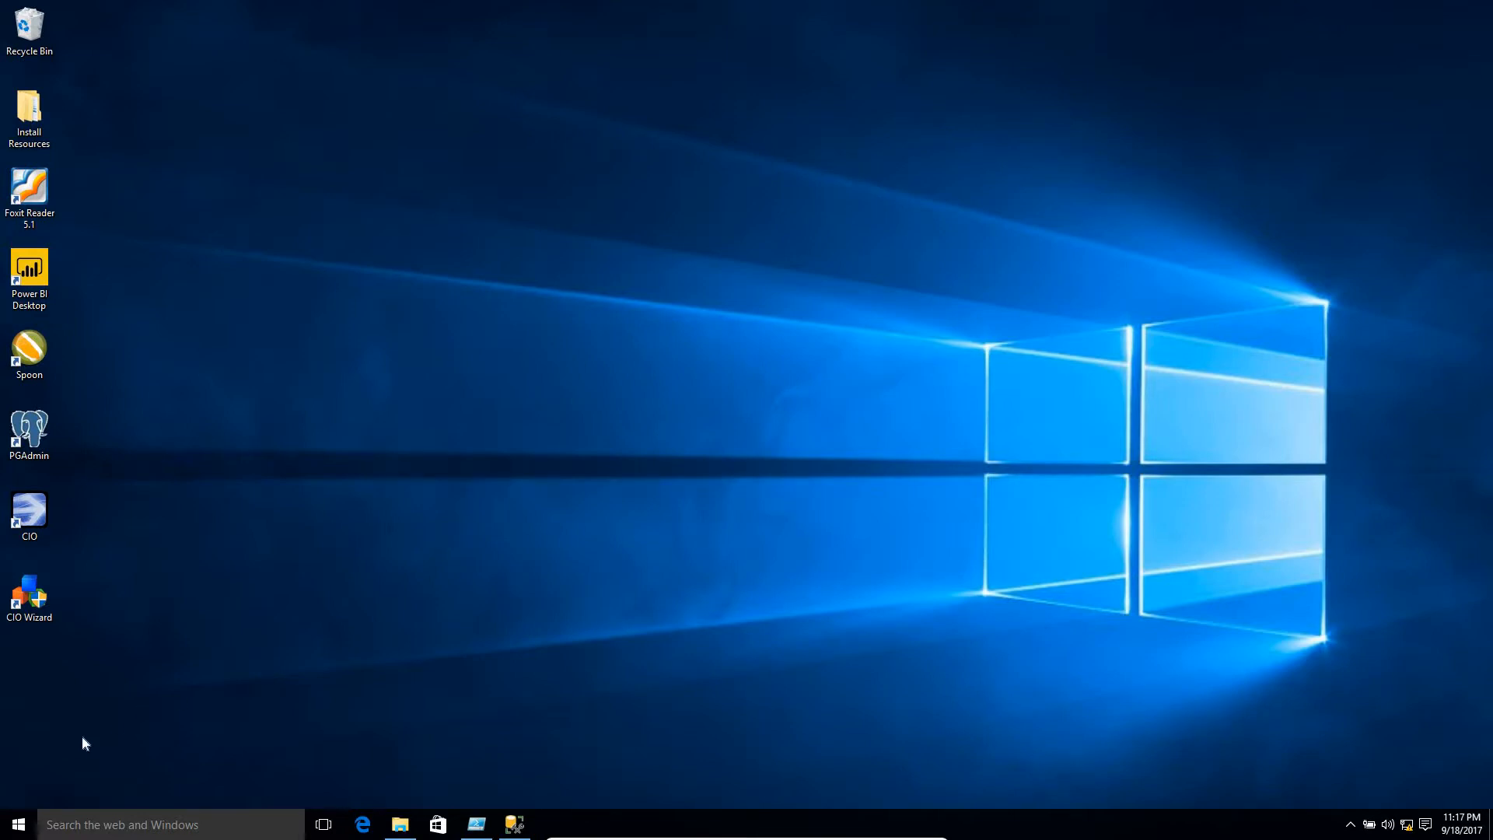
Step: Search Windows for "service" and open the Services desktop app
left_click(18, 828)
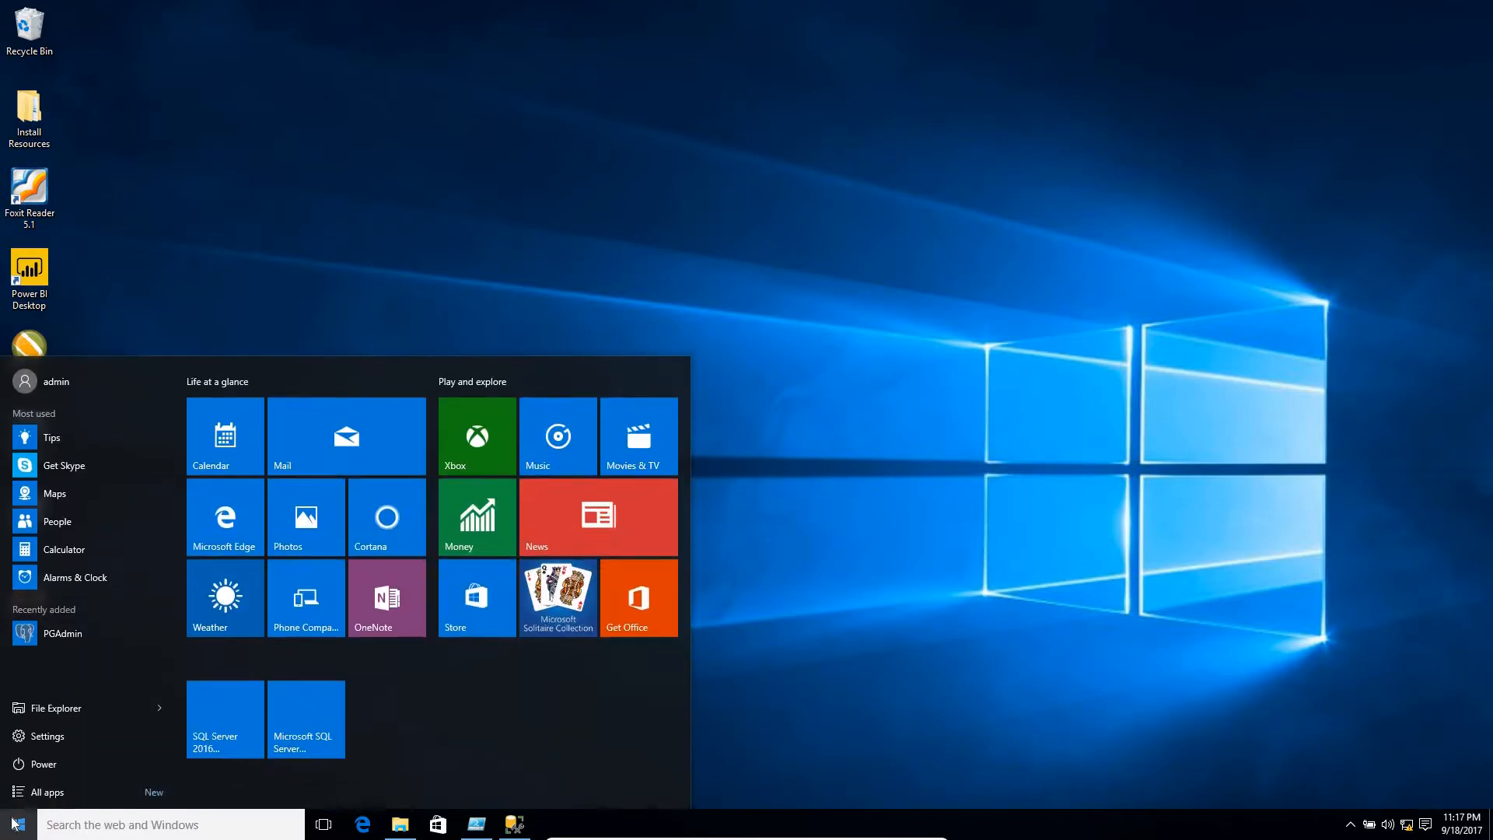
type("service")
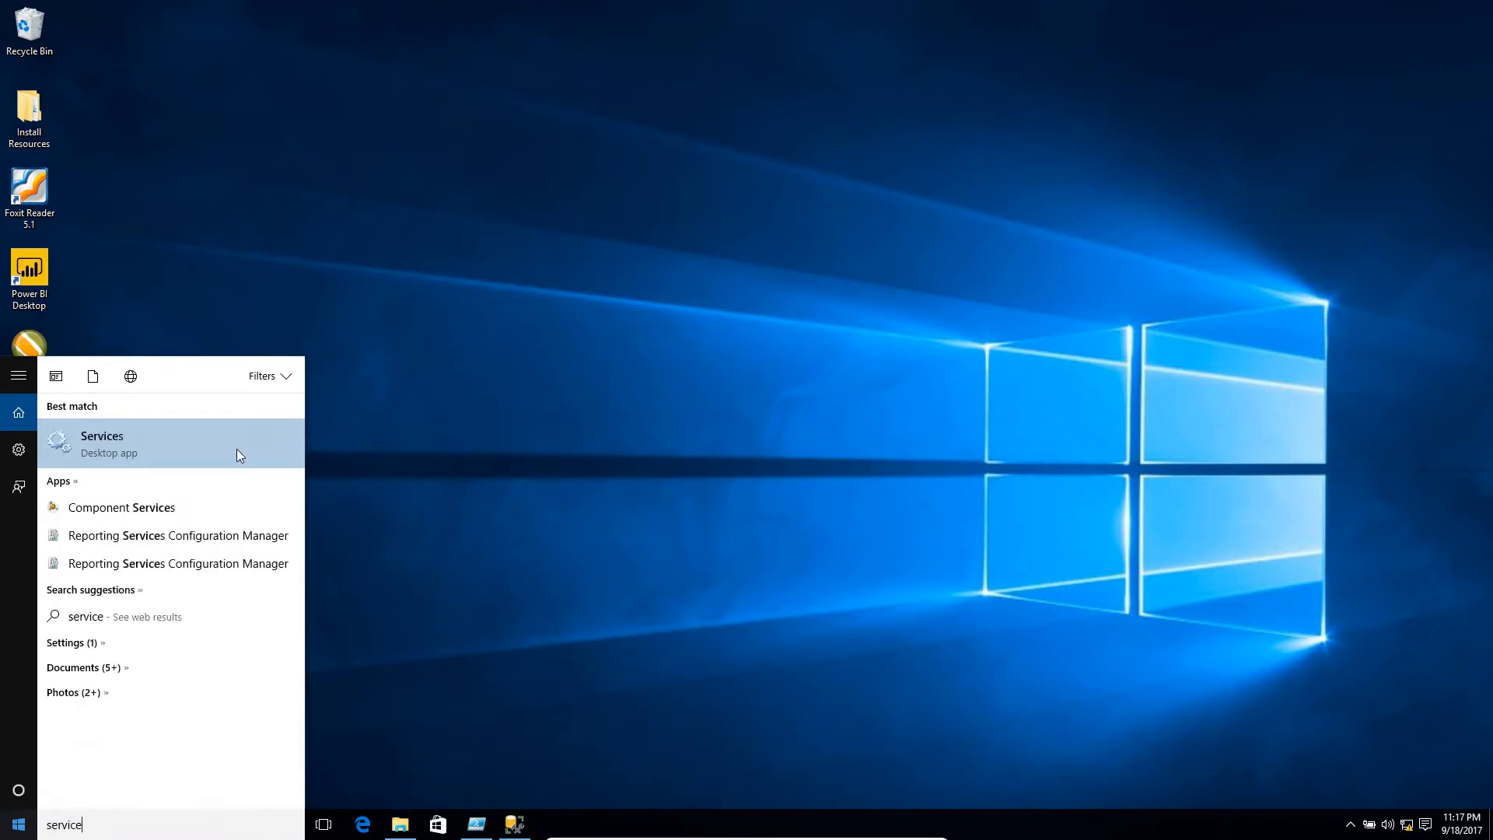
left_click(139, 450)
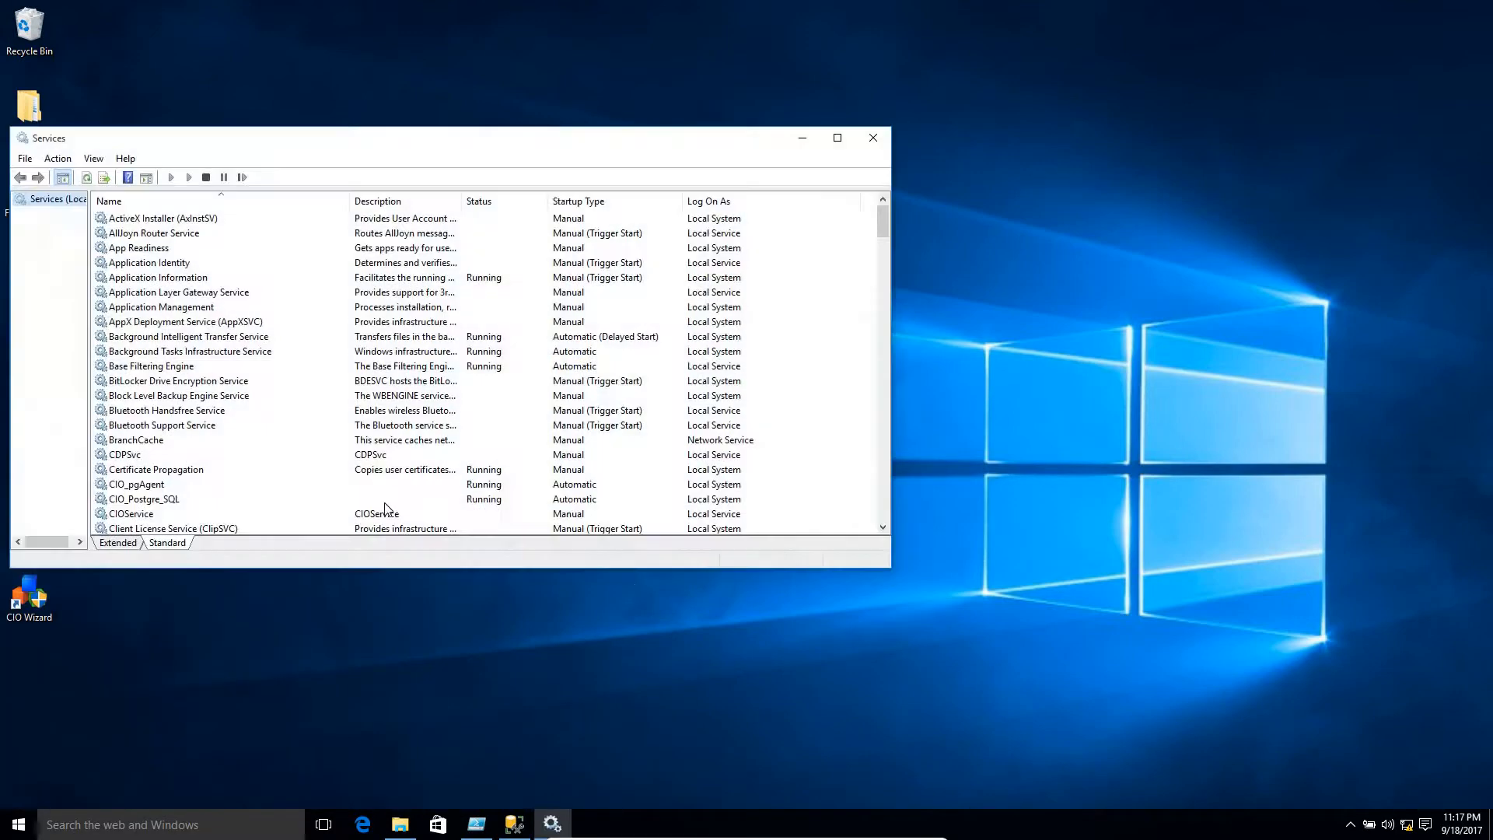
Step: Check the log-on account of the SQL Server Analysis Services (MSSQLSERVER) service in its properties
left_click(318, 412)
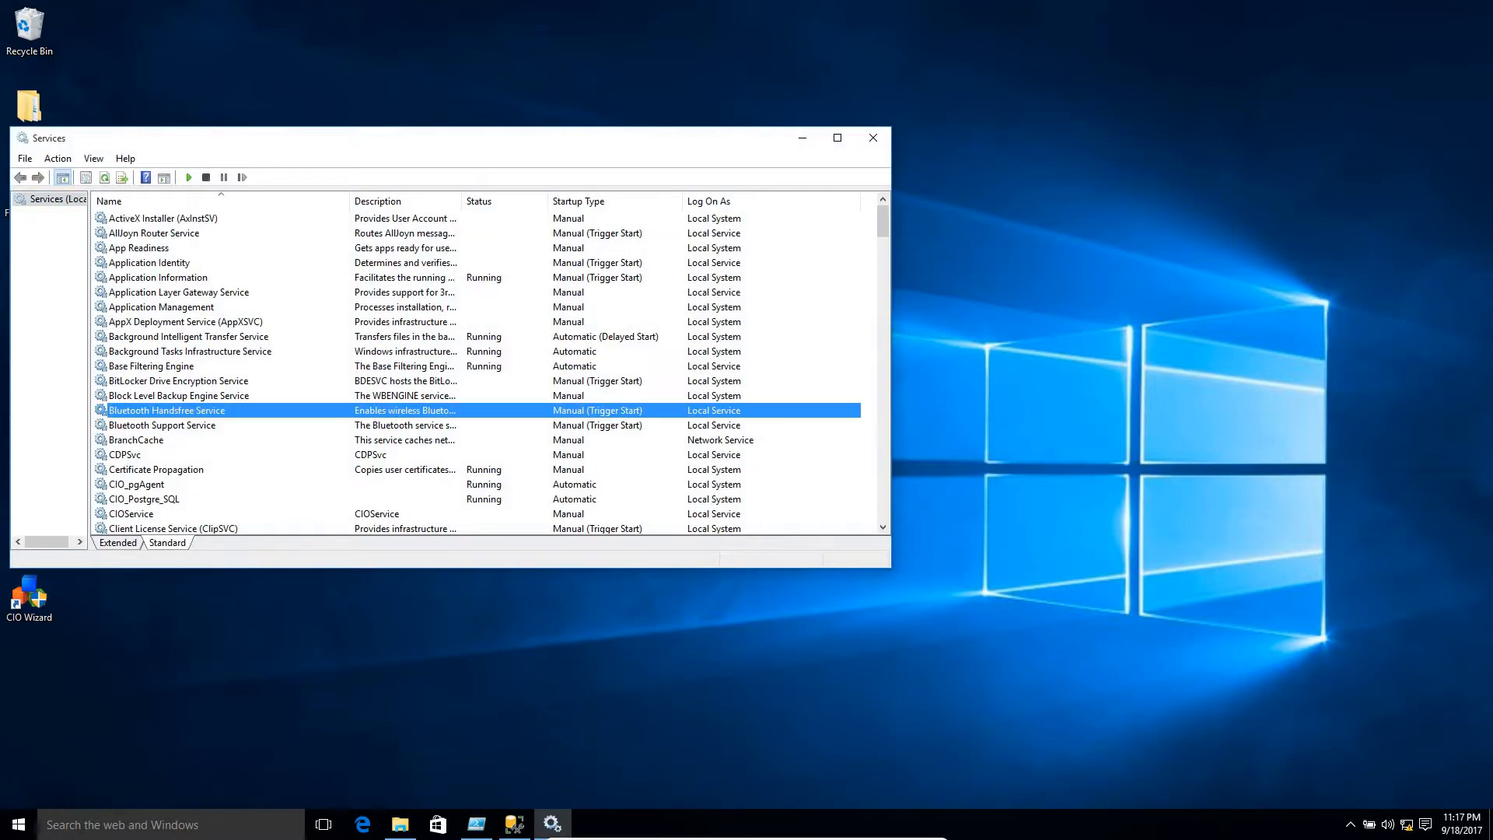
scroll(319, 422, "down", 20)
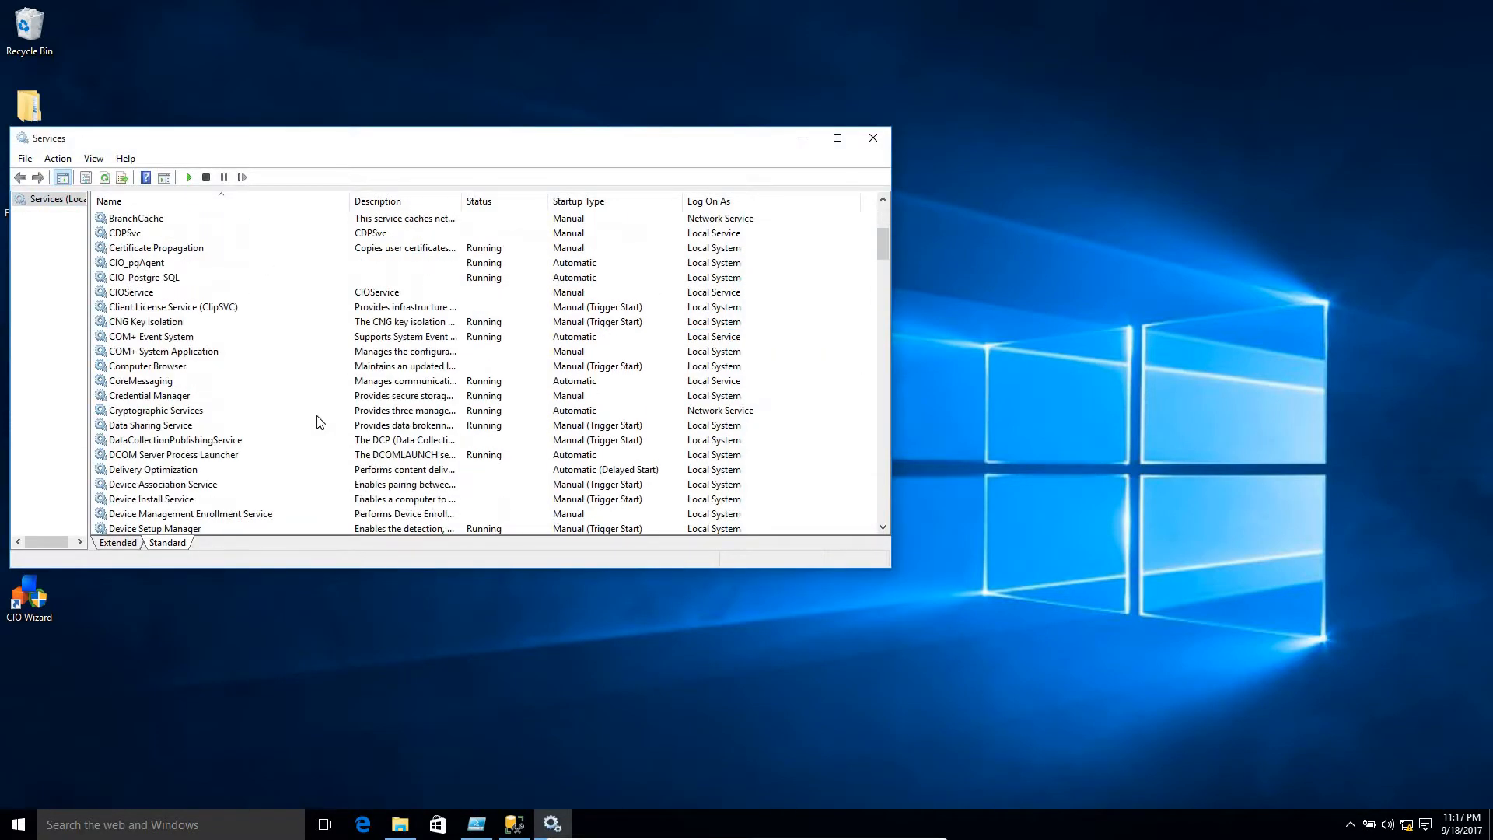
scroll(319, 422, "down", 20)
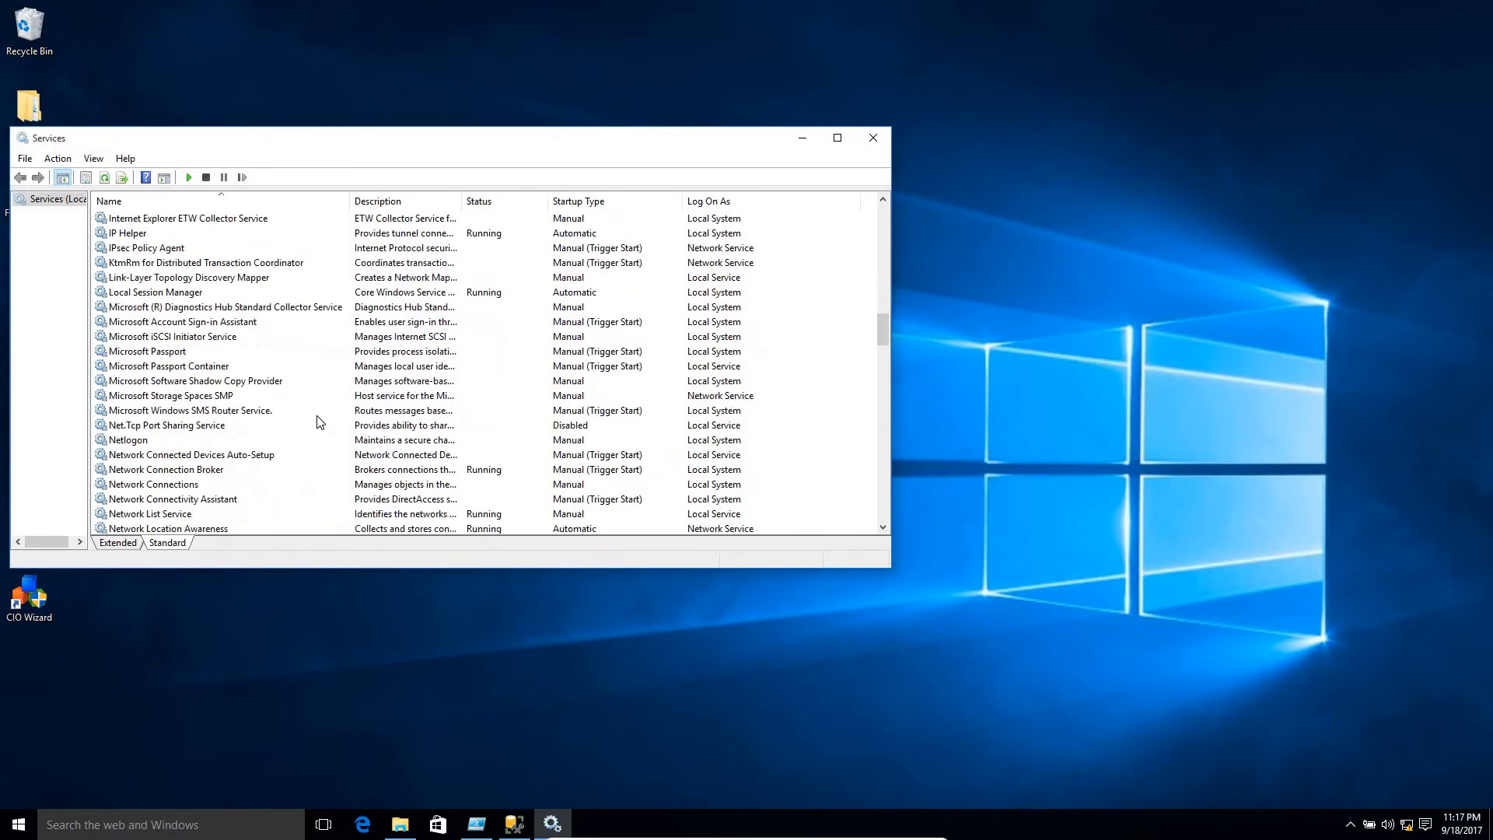
scroll(319, 422, "down", 4)
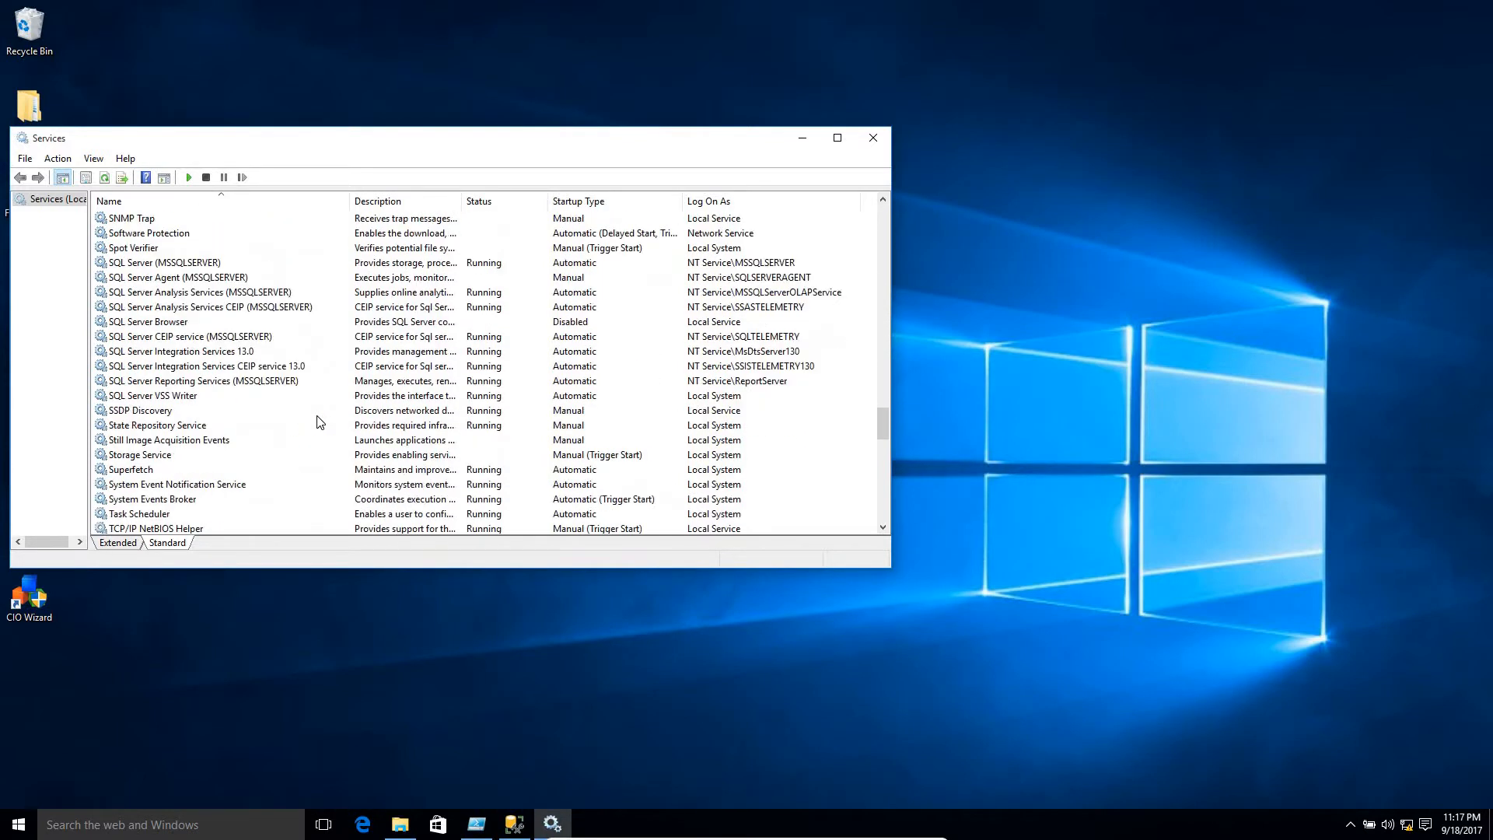
left_click(194, 293)
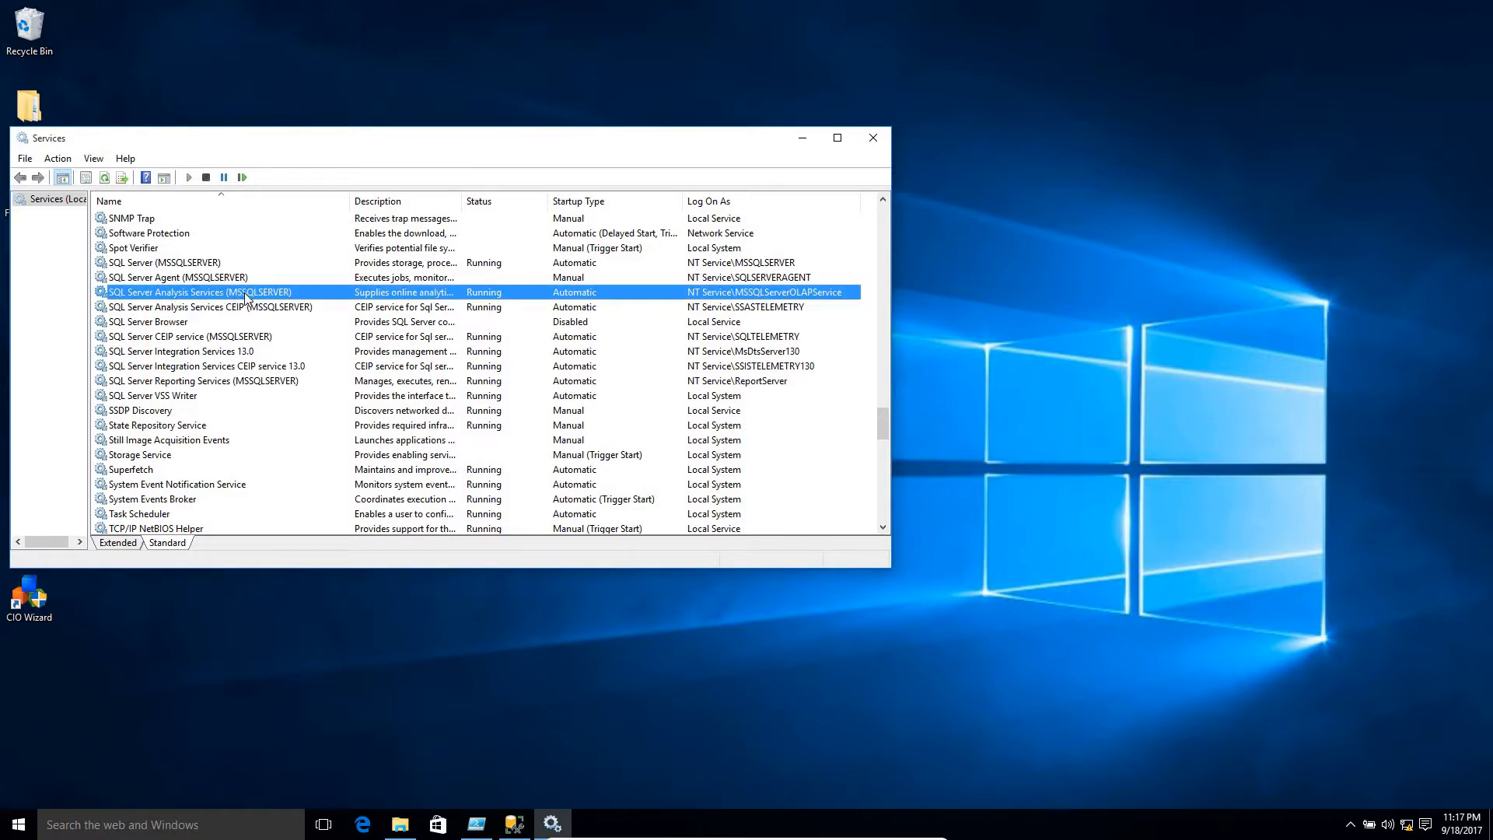
right_click(294, 298)
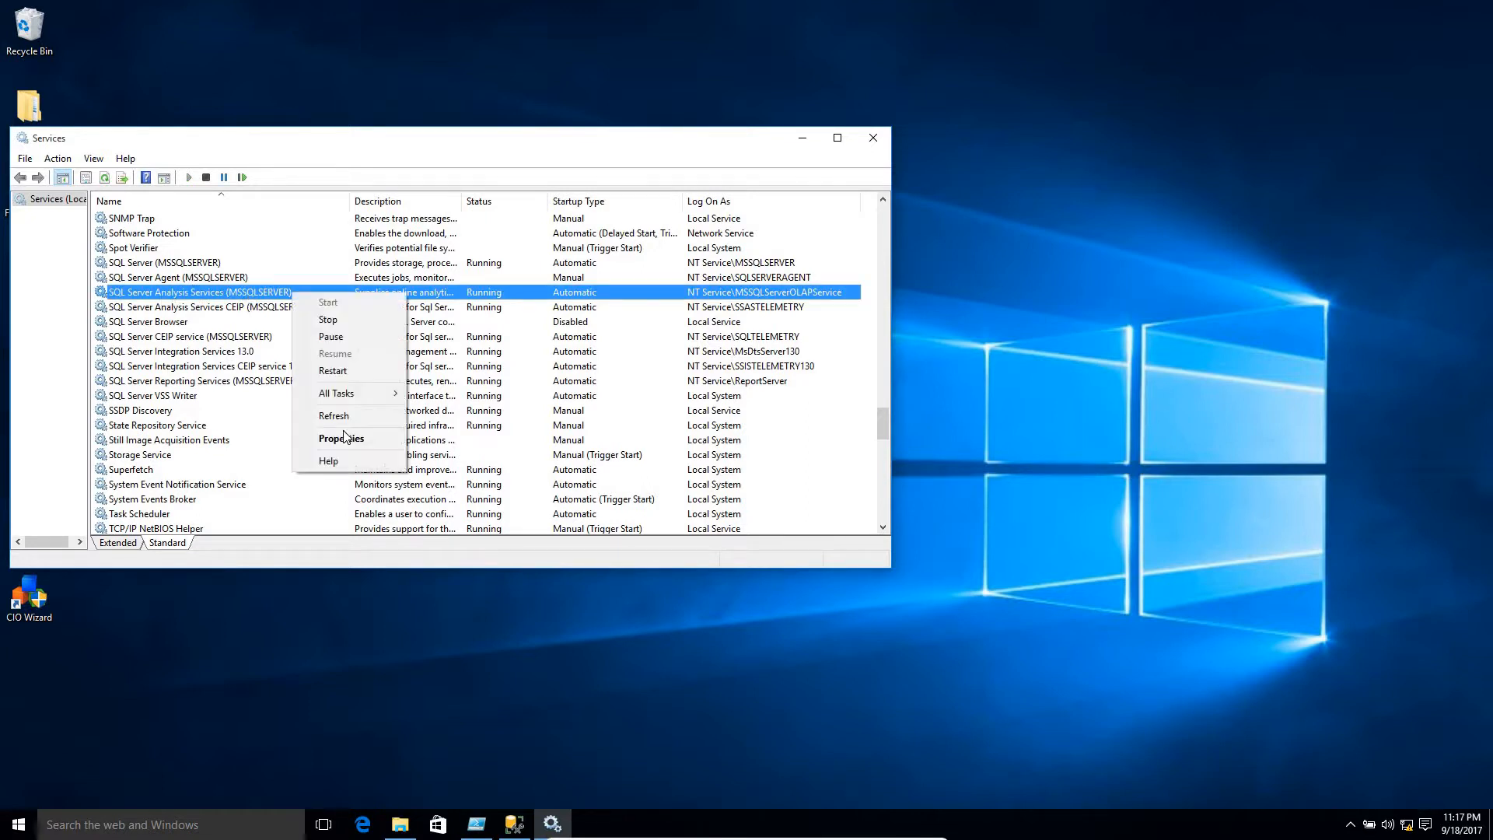
left_click(356, 440)
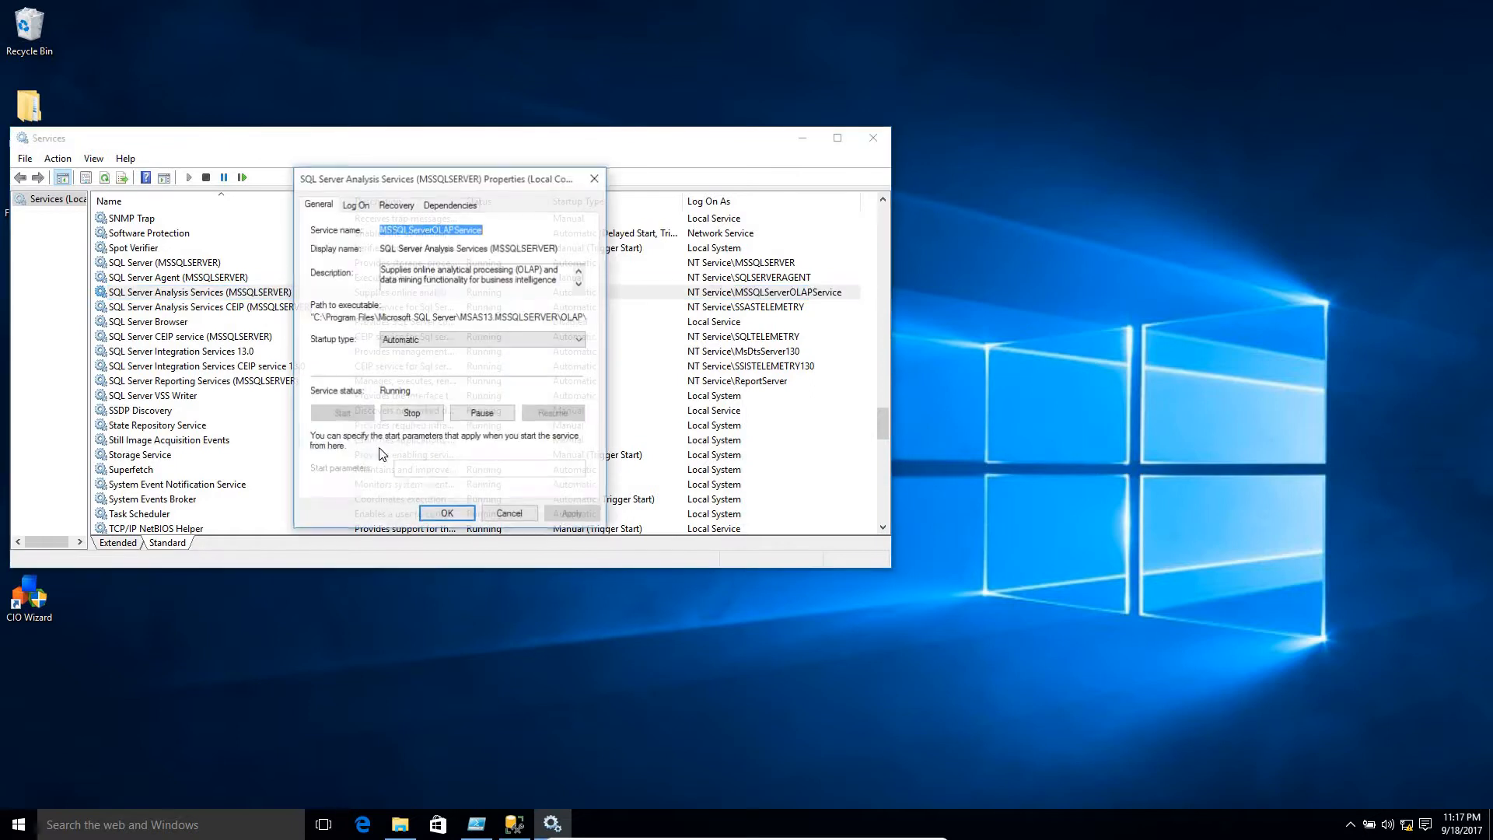
left_click(356, 203)
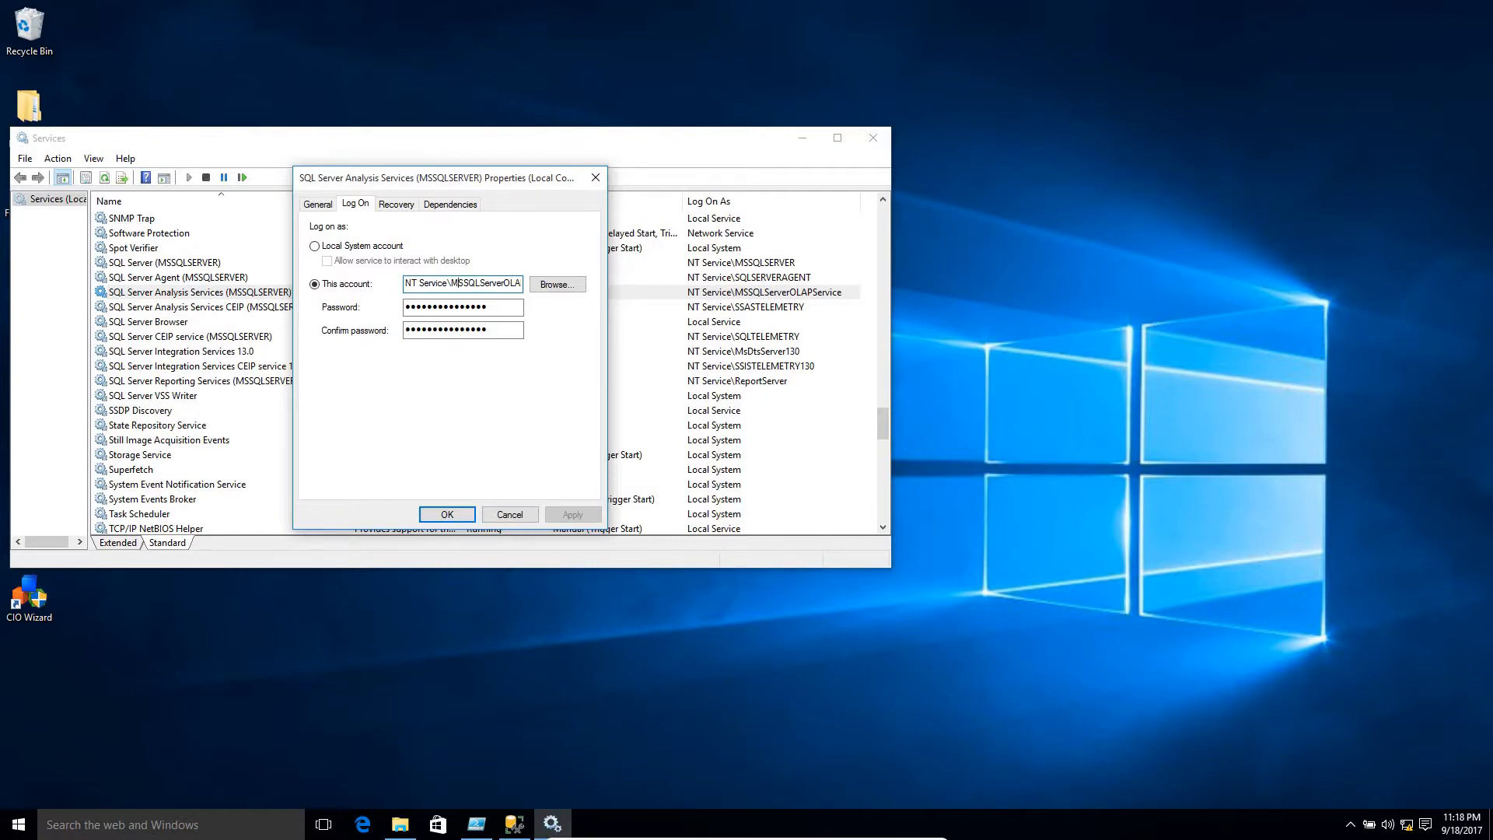
left_click(447, 513)
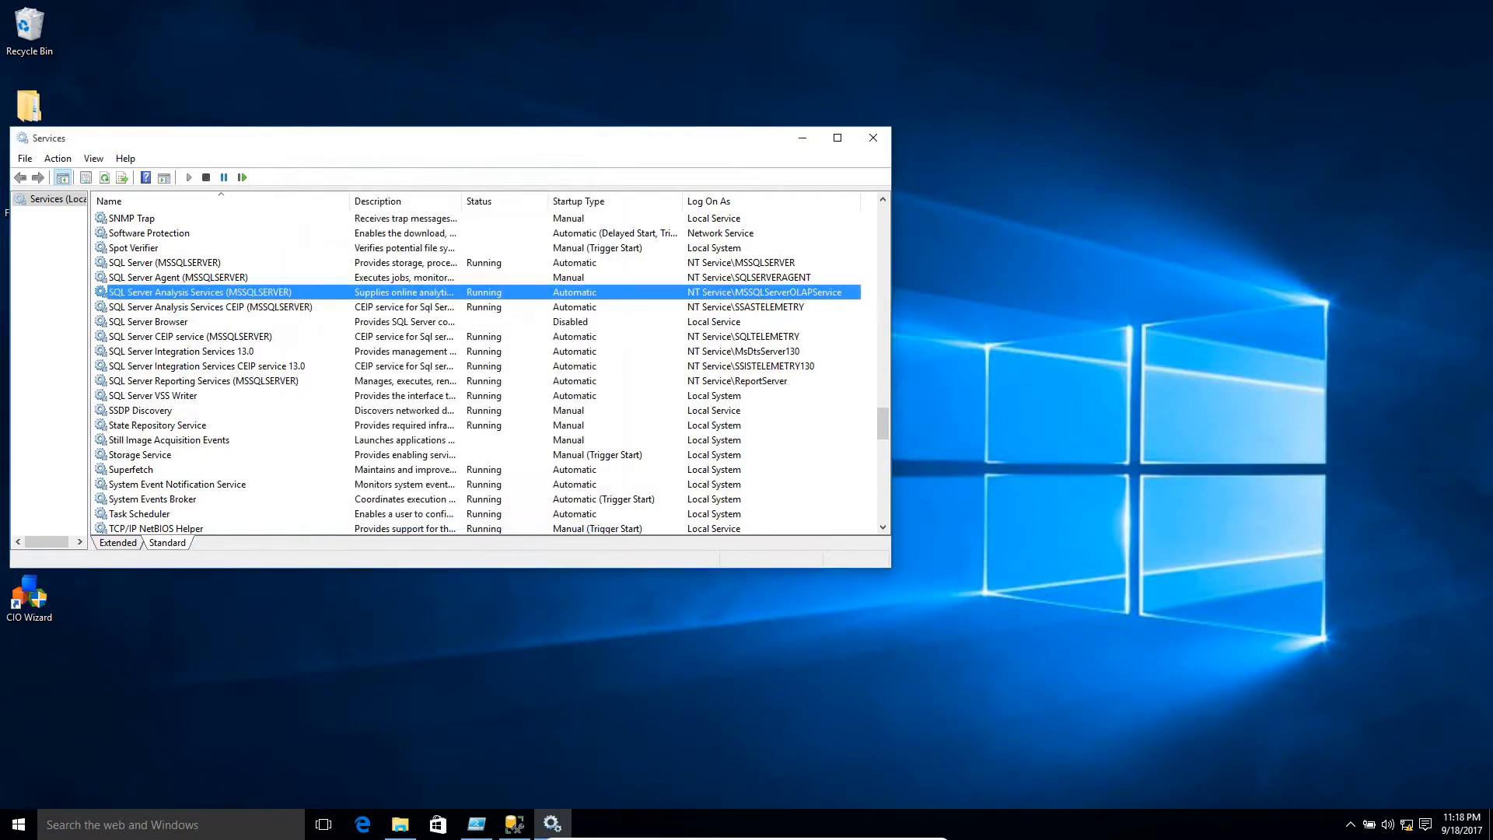
Step: Restart the SQL Server Analysis Services (MSSQLSERVER) service
right_click(177, 292)
left_click(234, 369)
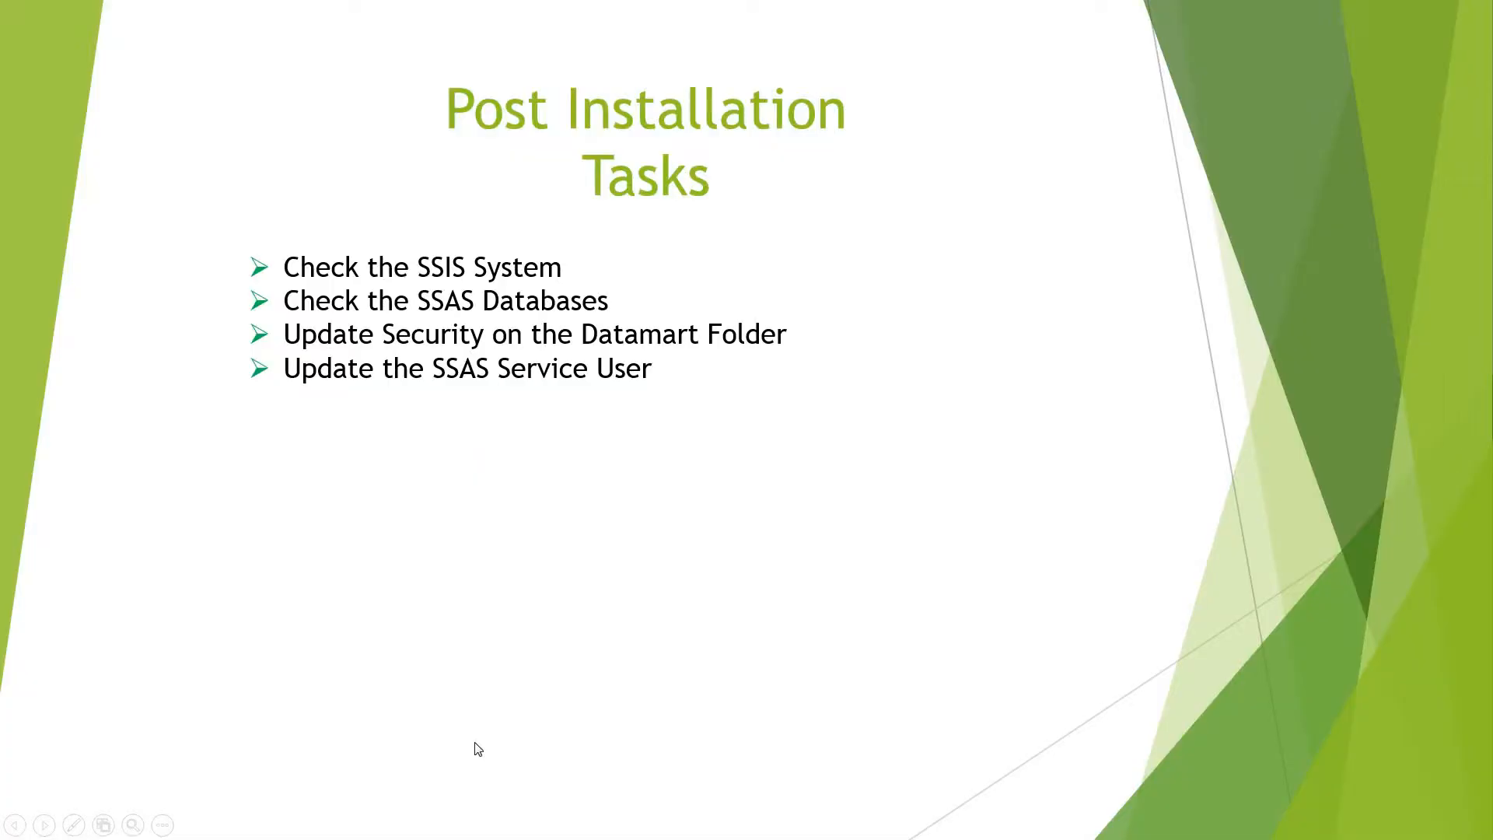
left_click(478, 748)
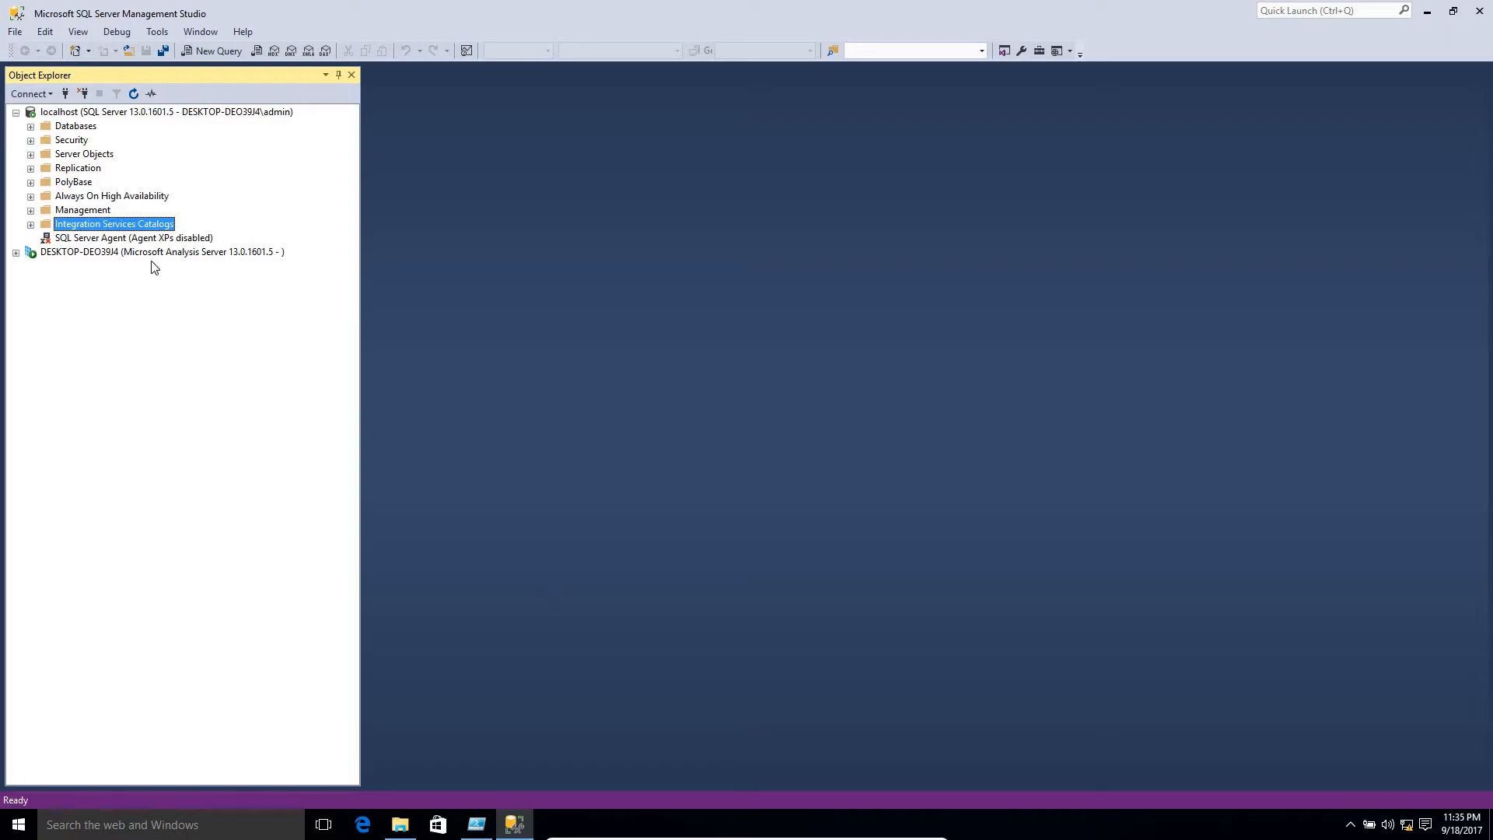
Step: Start the SQL Server Agent service on the localhost server, allowing SQL Server Management Studio to make changes
left_click(117, 239)
right_click(117, 239)
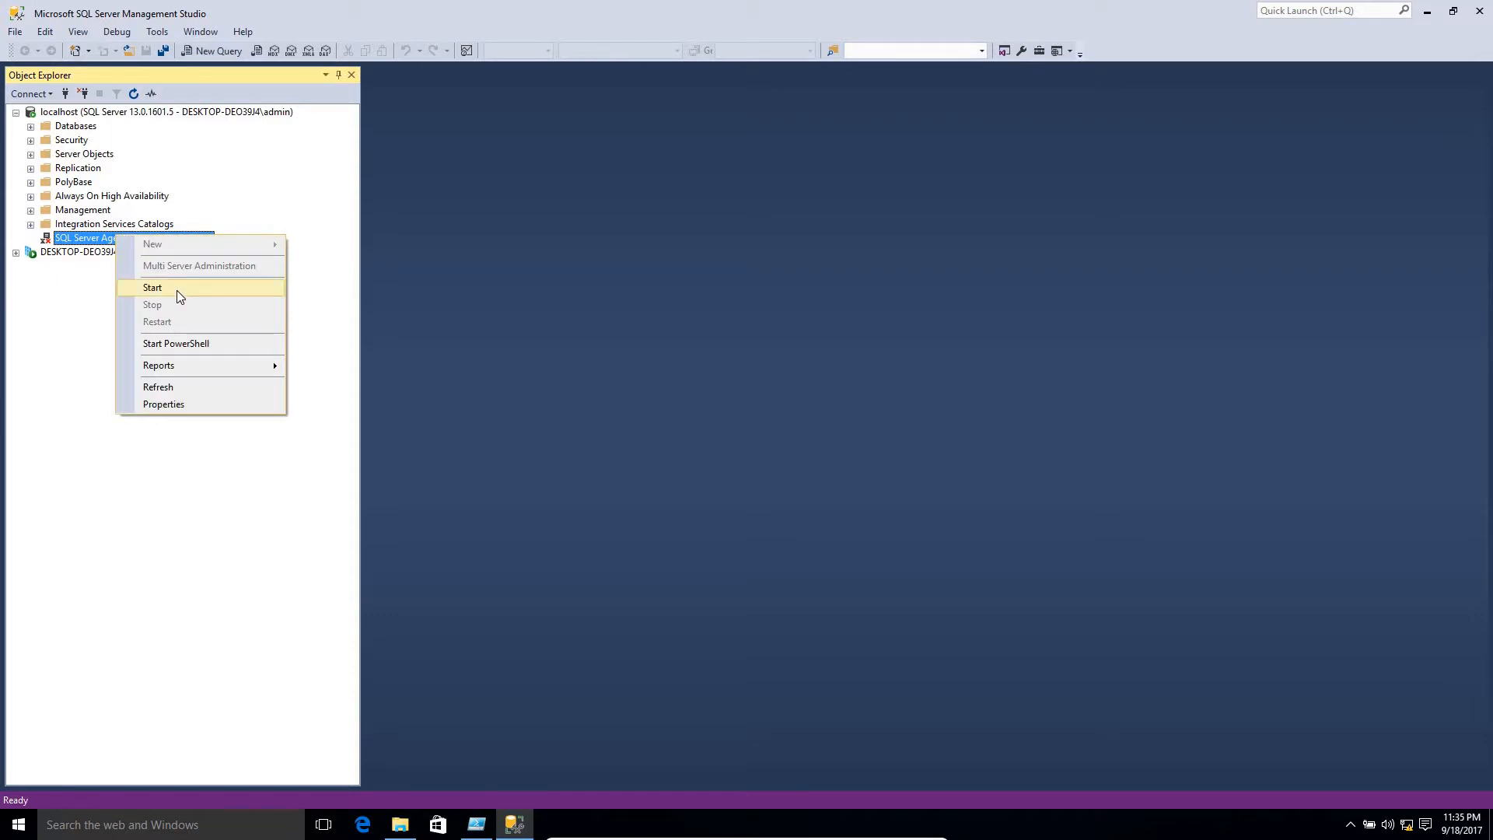
left_click(482, 380)
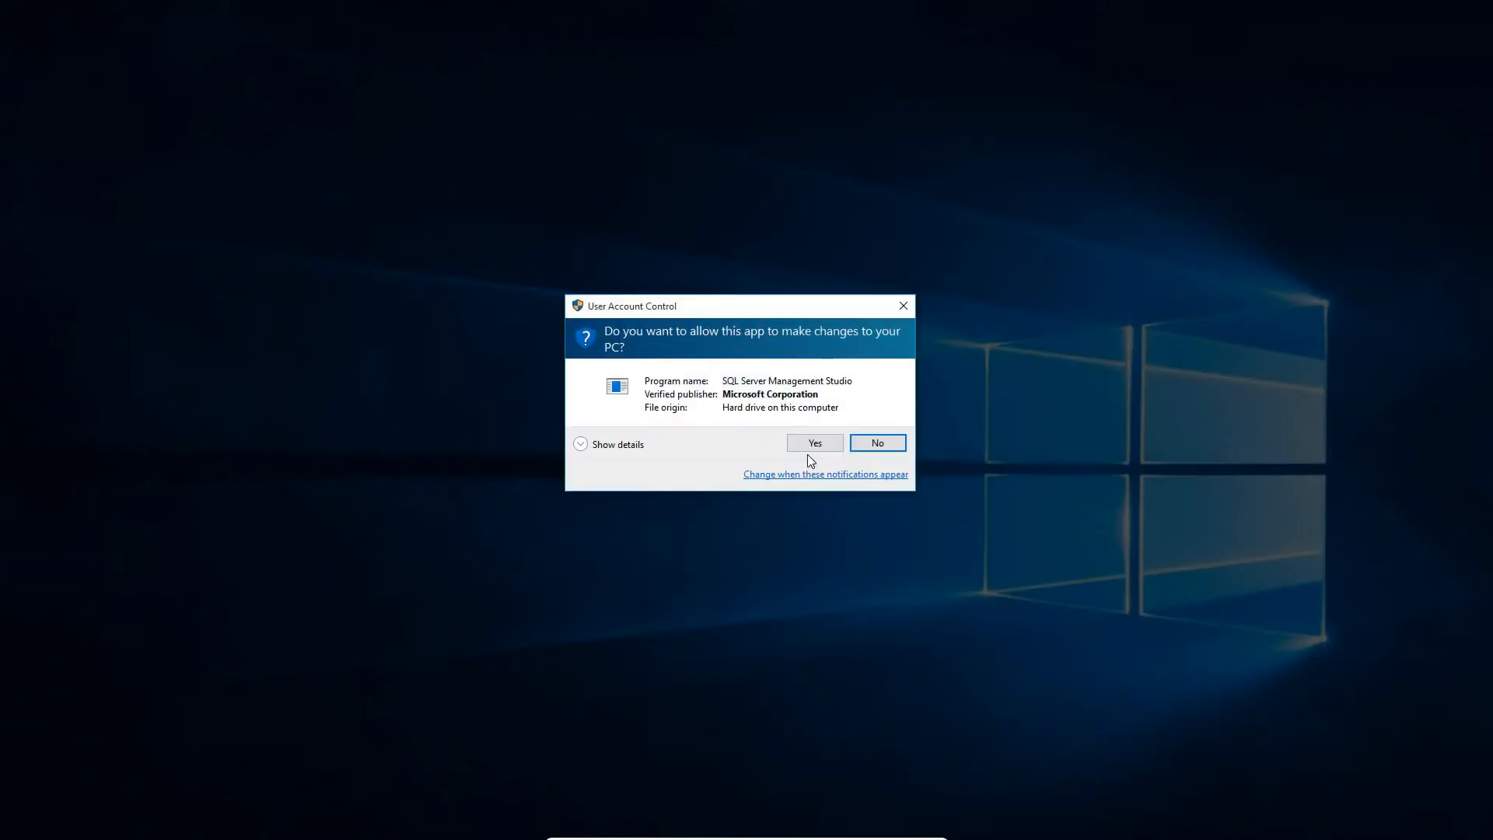
left_click(807, 450)
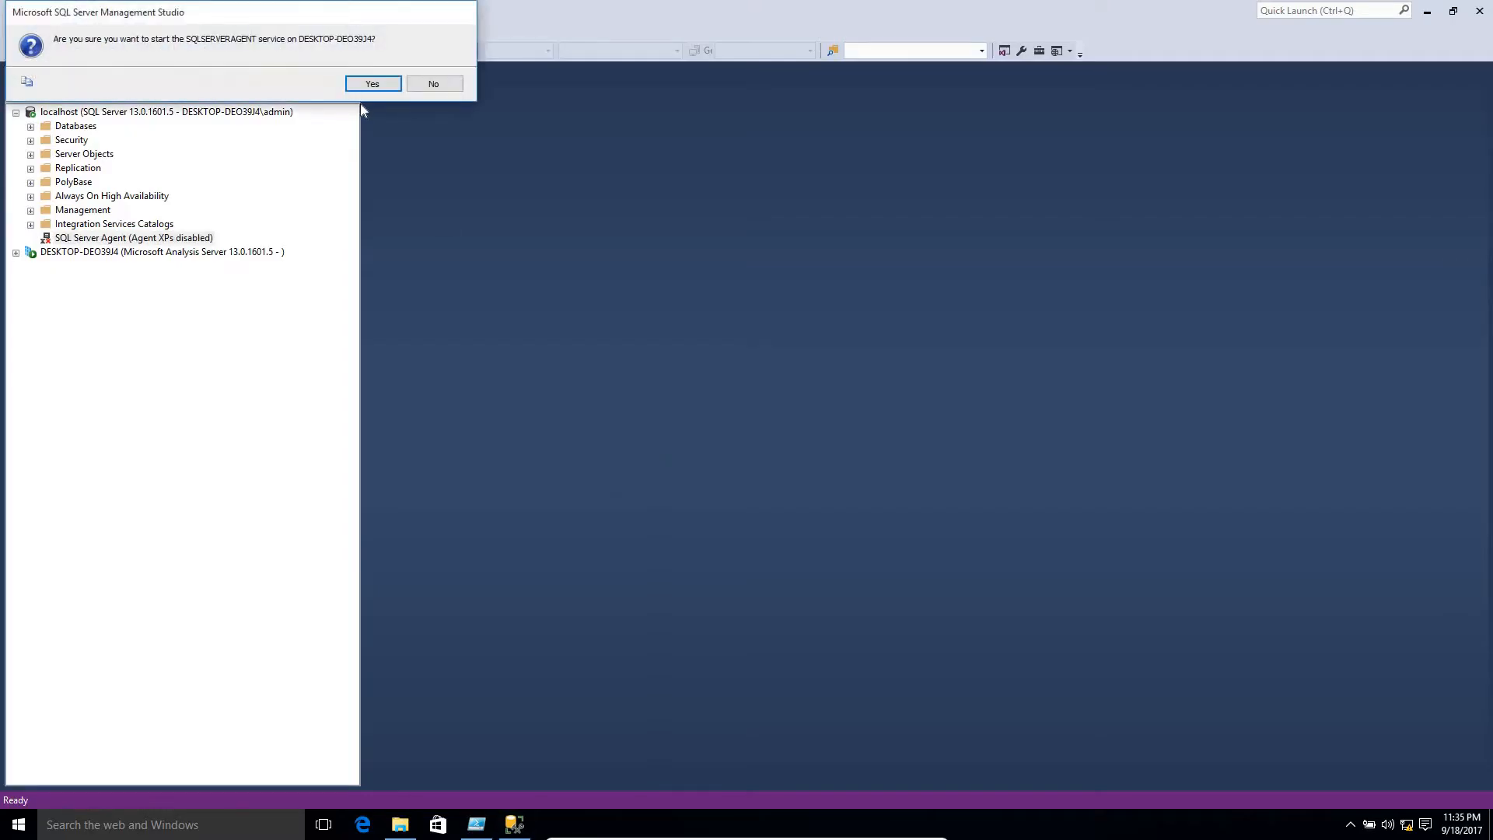
left_click(373, 83)
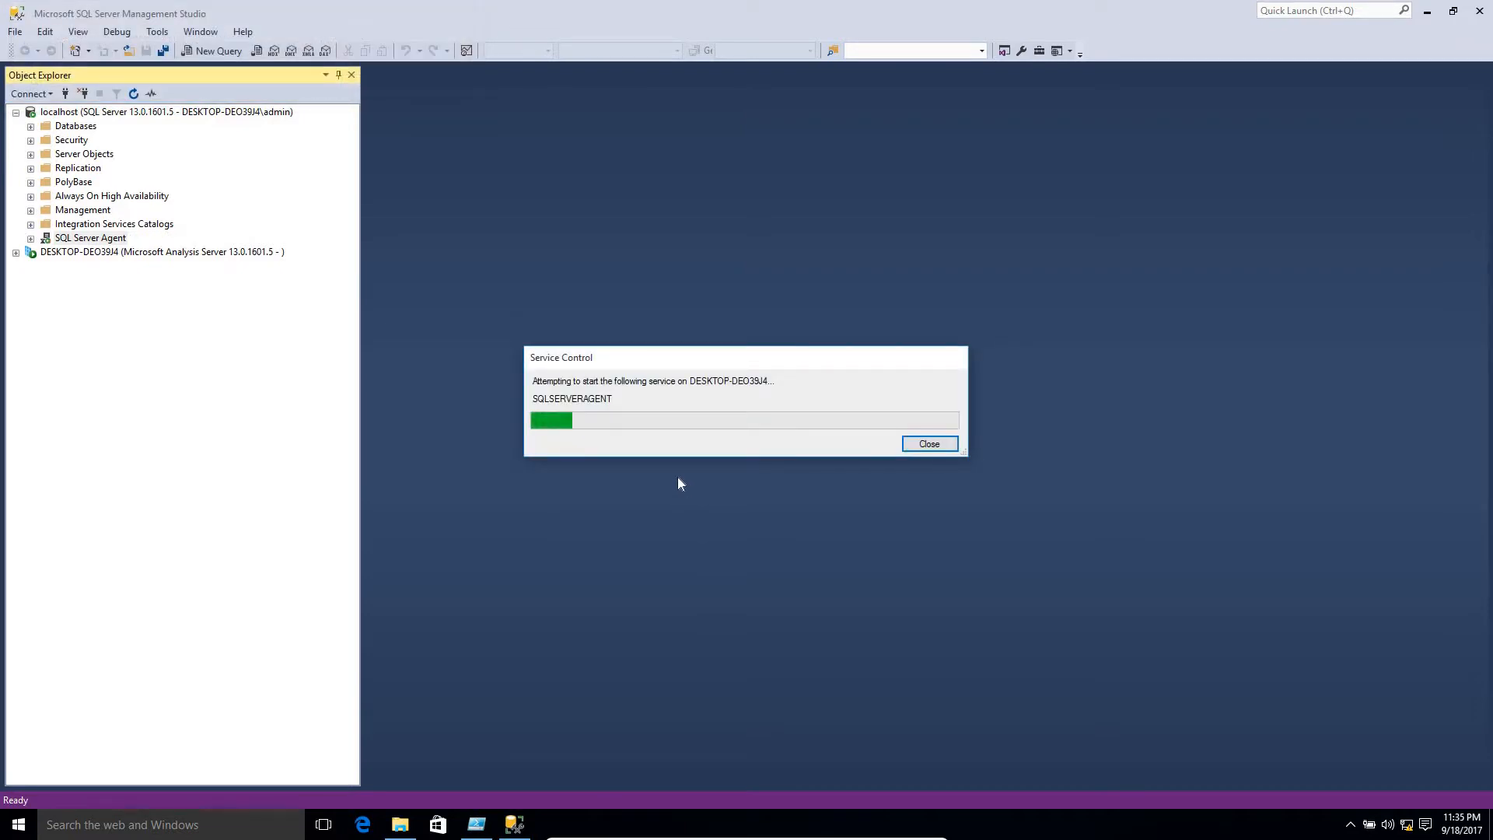
Step: Begin a new job under SQL Server Agent and name it Auto Load
left_click(31, 238)
left_click(45, 252)
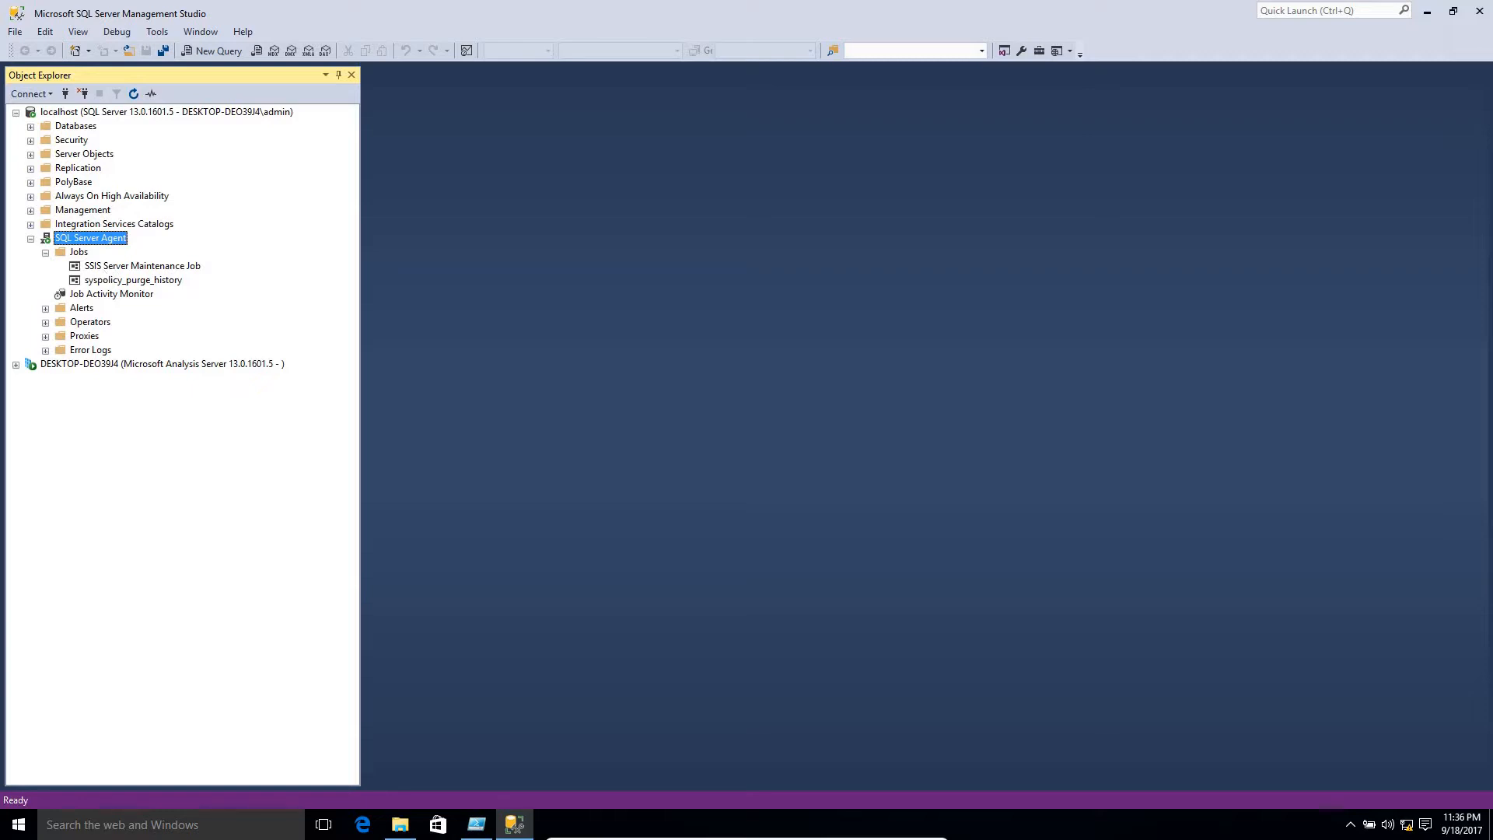
right_click(81, 254)
left_click(141, 268)
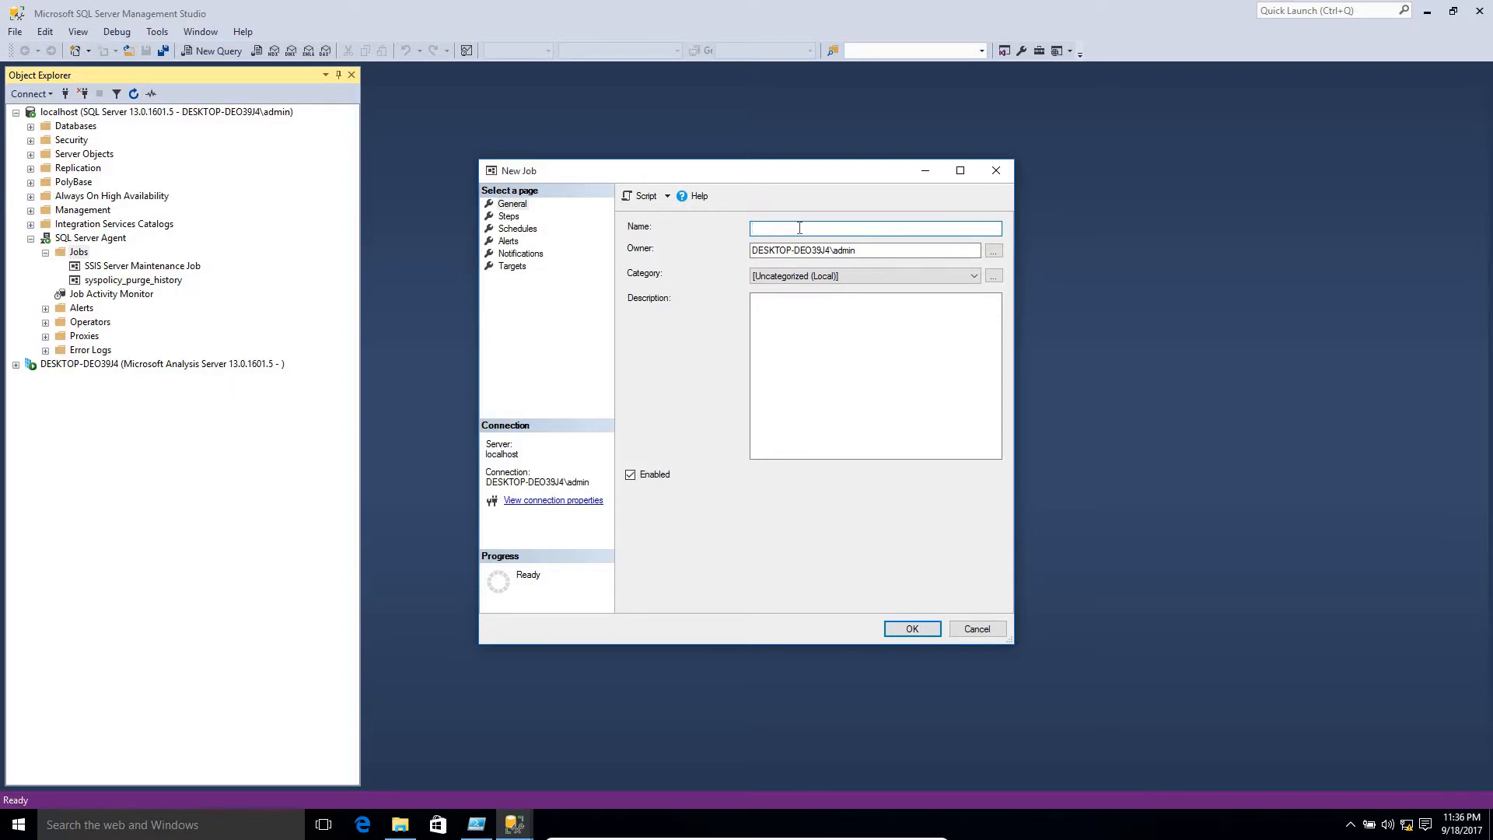
type("Auto Load")
Step: Add a job step named Load System with the type SQL Server Integration Services Package
left_click(510, 216)
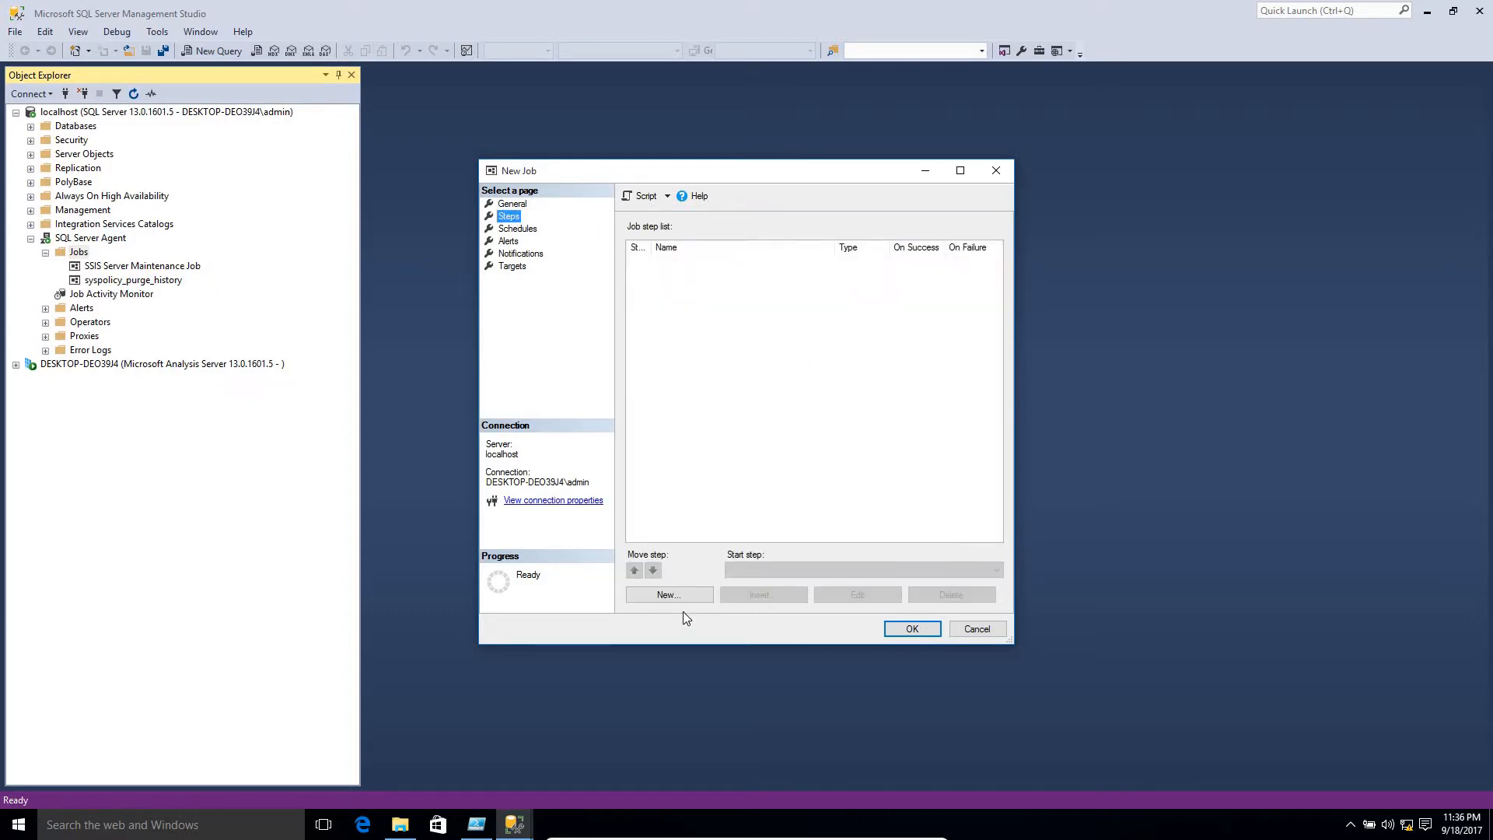
left_click(666, 593)
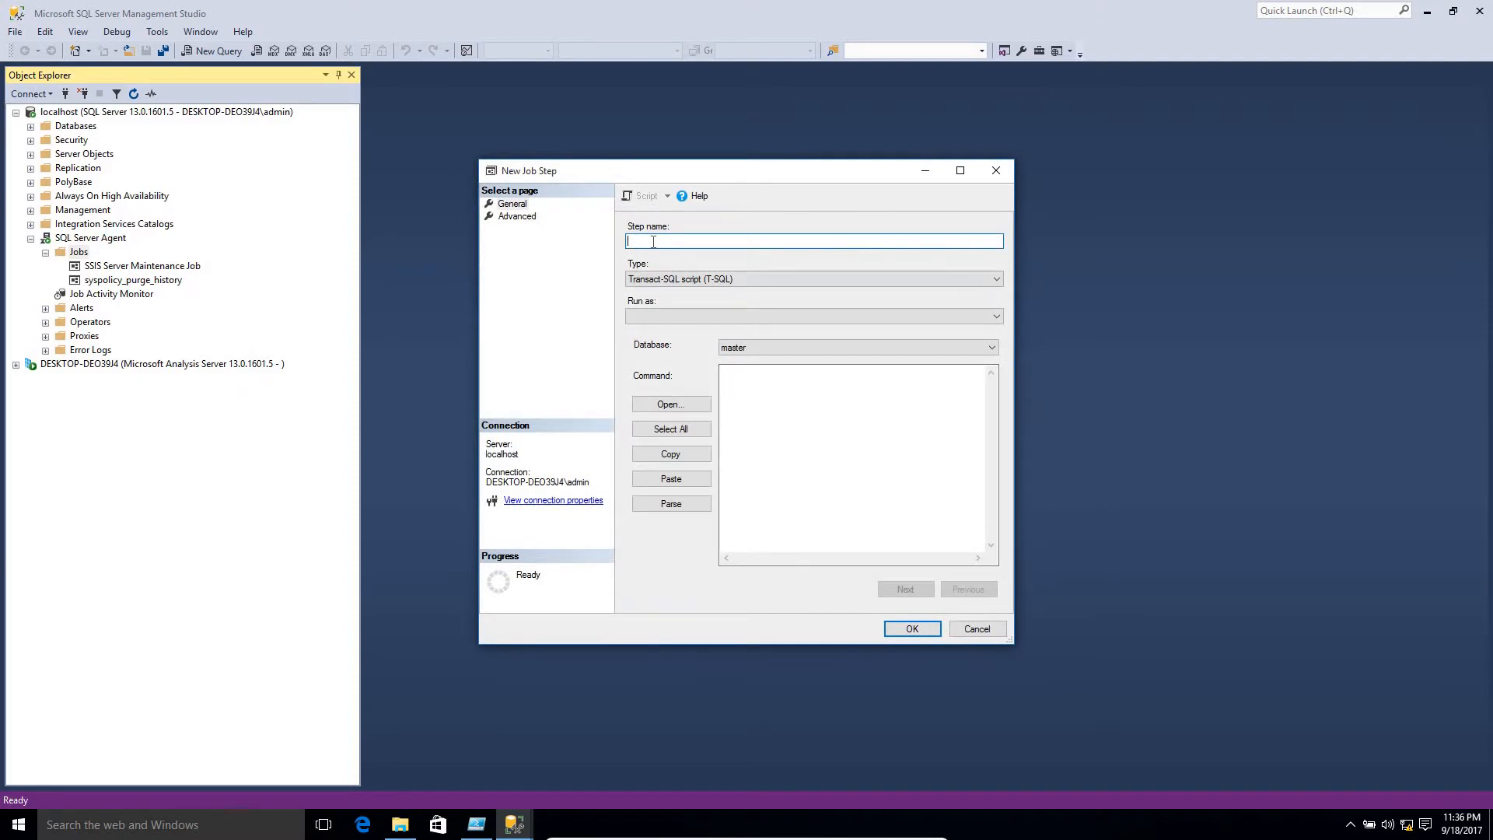
type("Load Syste")
type("m")
left_click(997, 280)
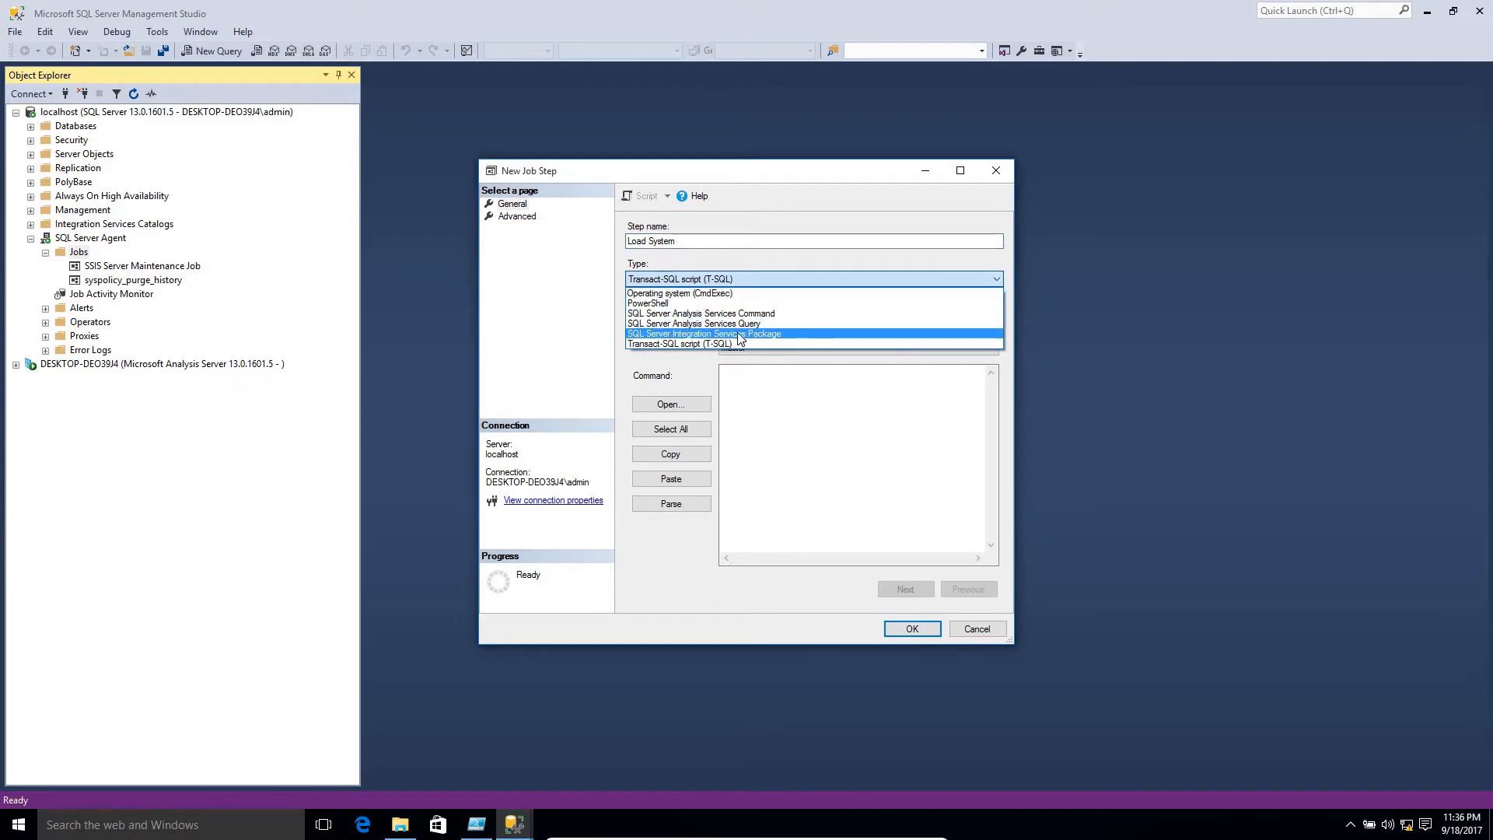
left_click(781, 334)
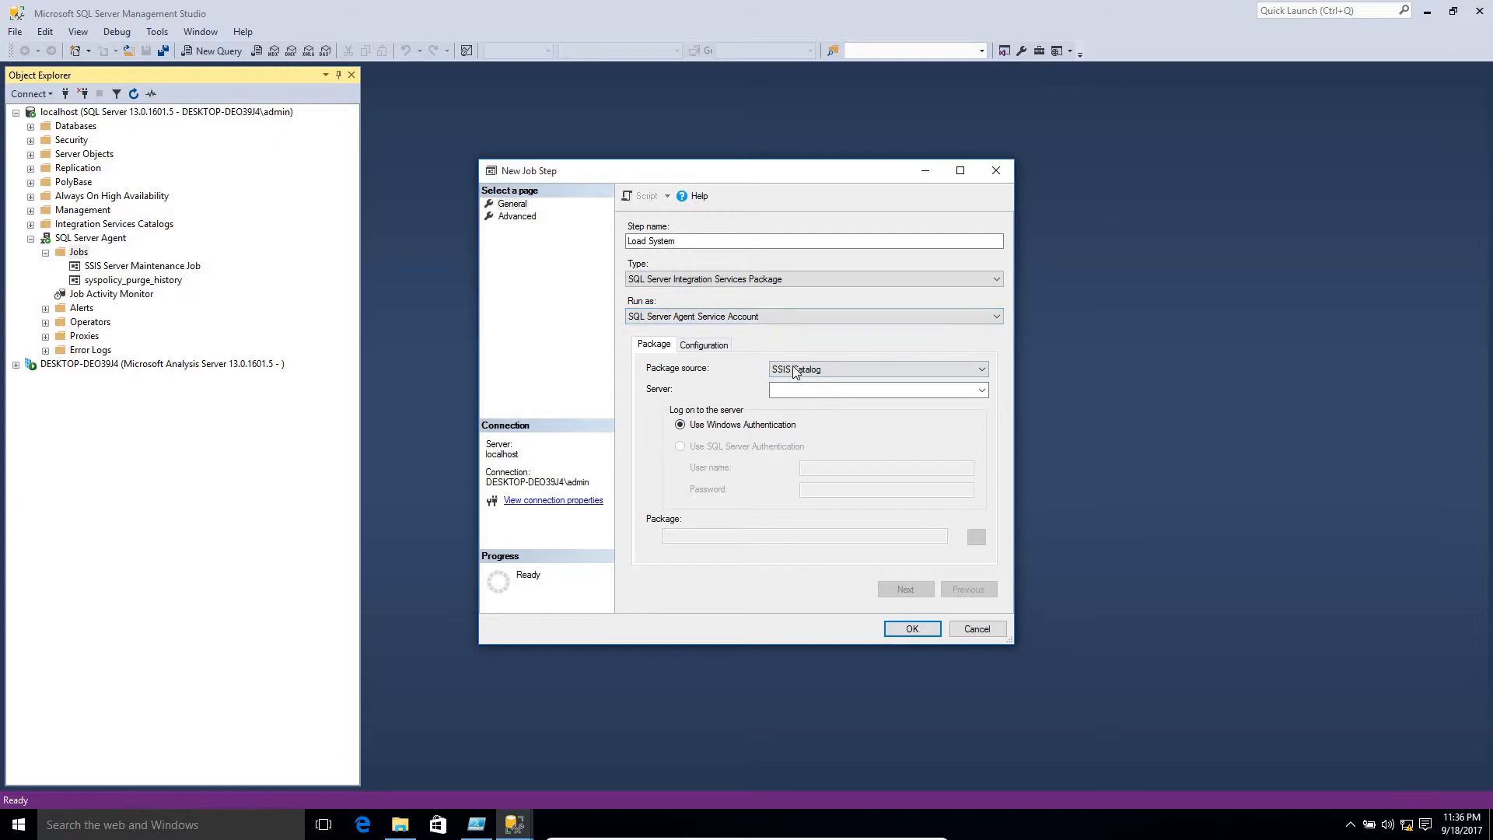
Step: Set localhost as the server of the SSIS Catalog package source for the Load System step
left_click(936, 391)
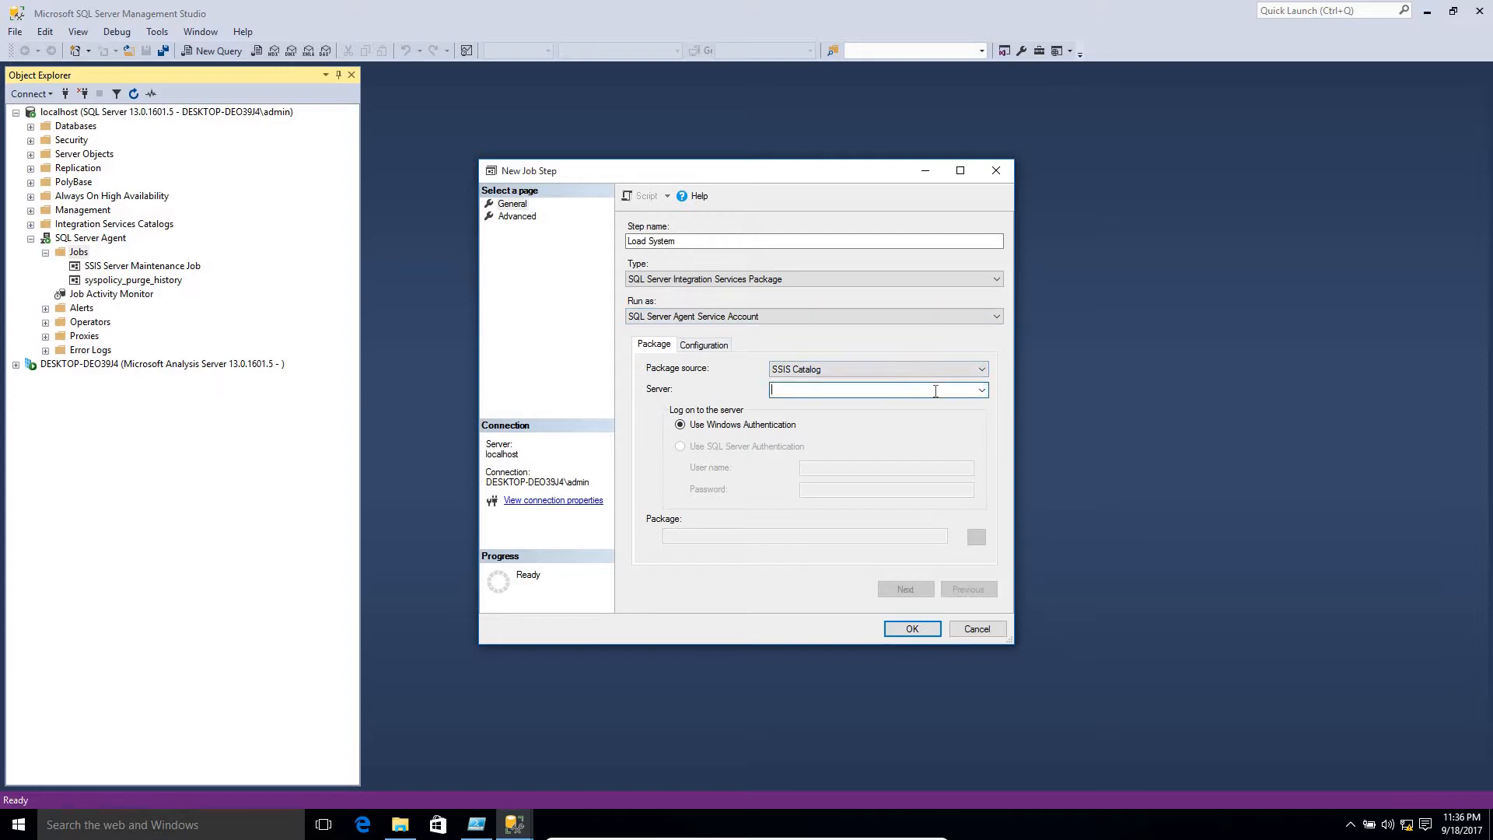
type("localh")
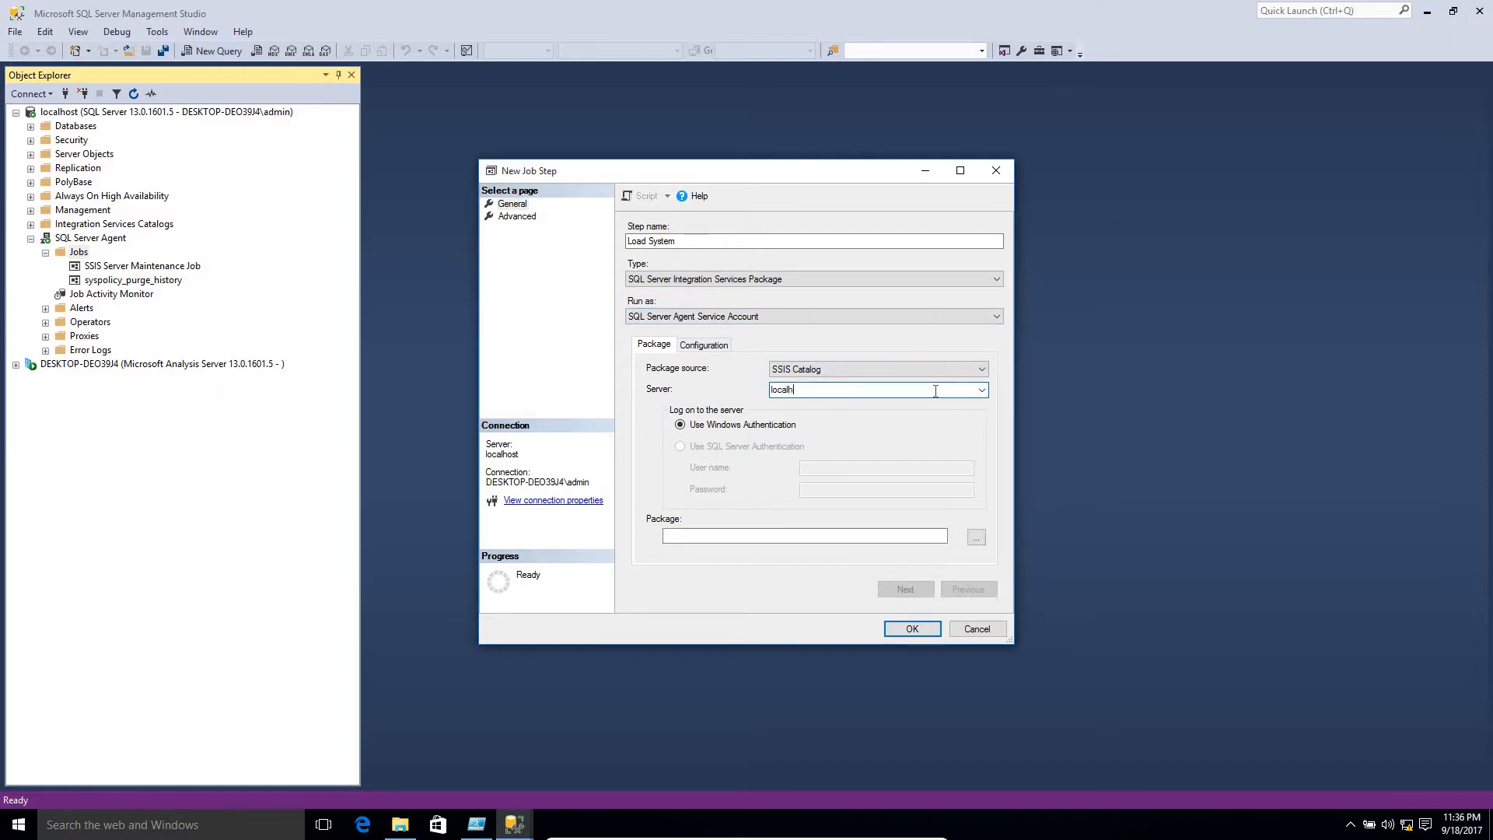
type("ost")
key("Tab")
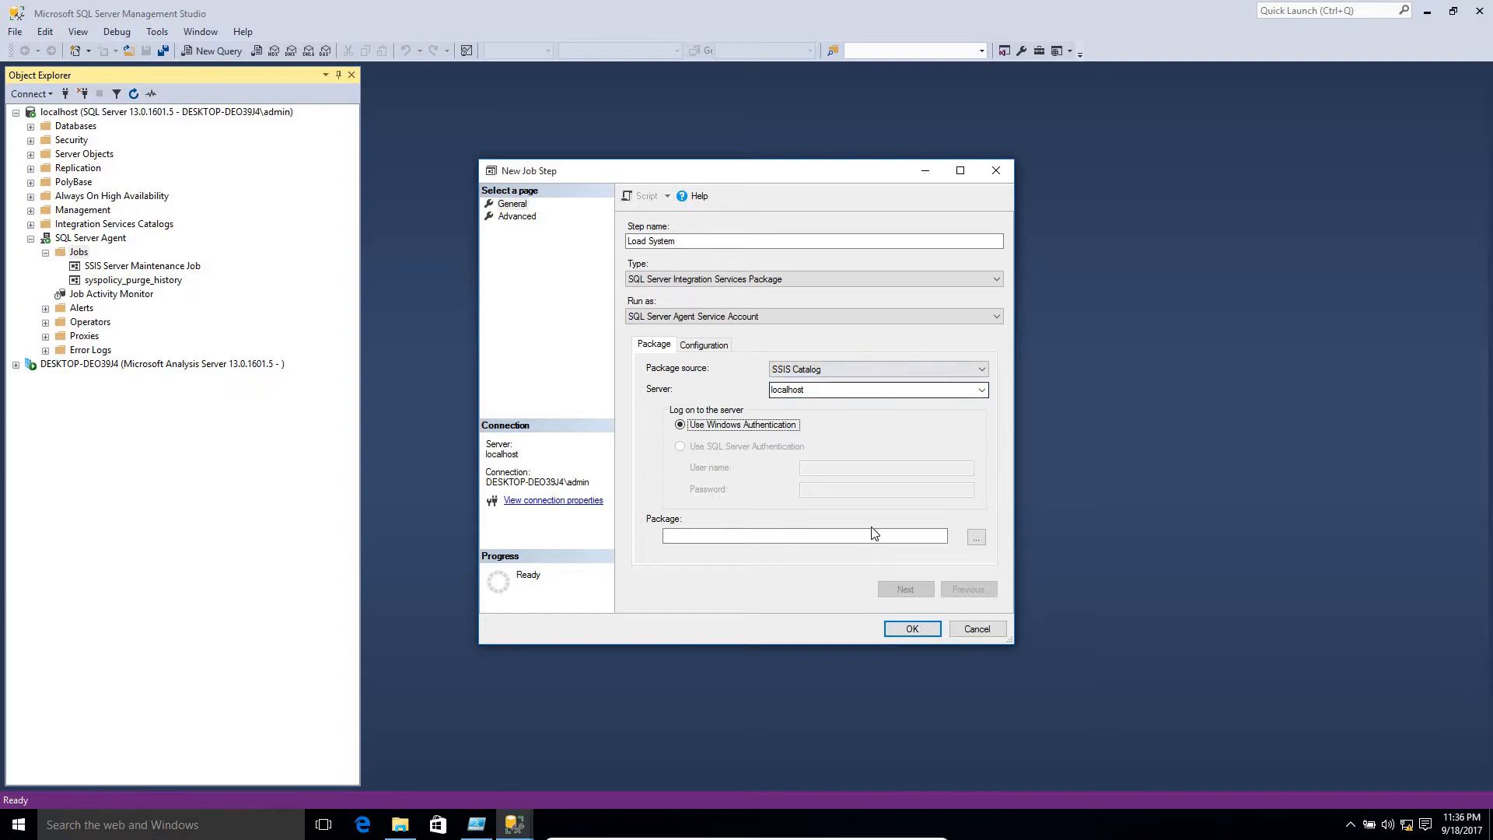
Step: Choose the LoadAll.dtsx package from the Load project in the SSISDB Datamart folder for the job step
left_click(976, 537)
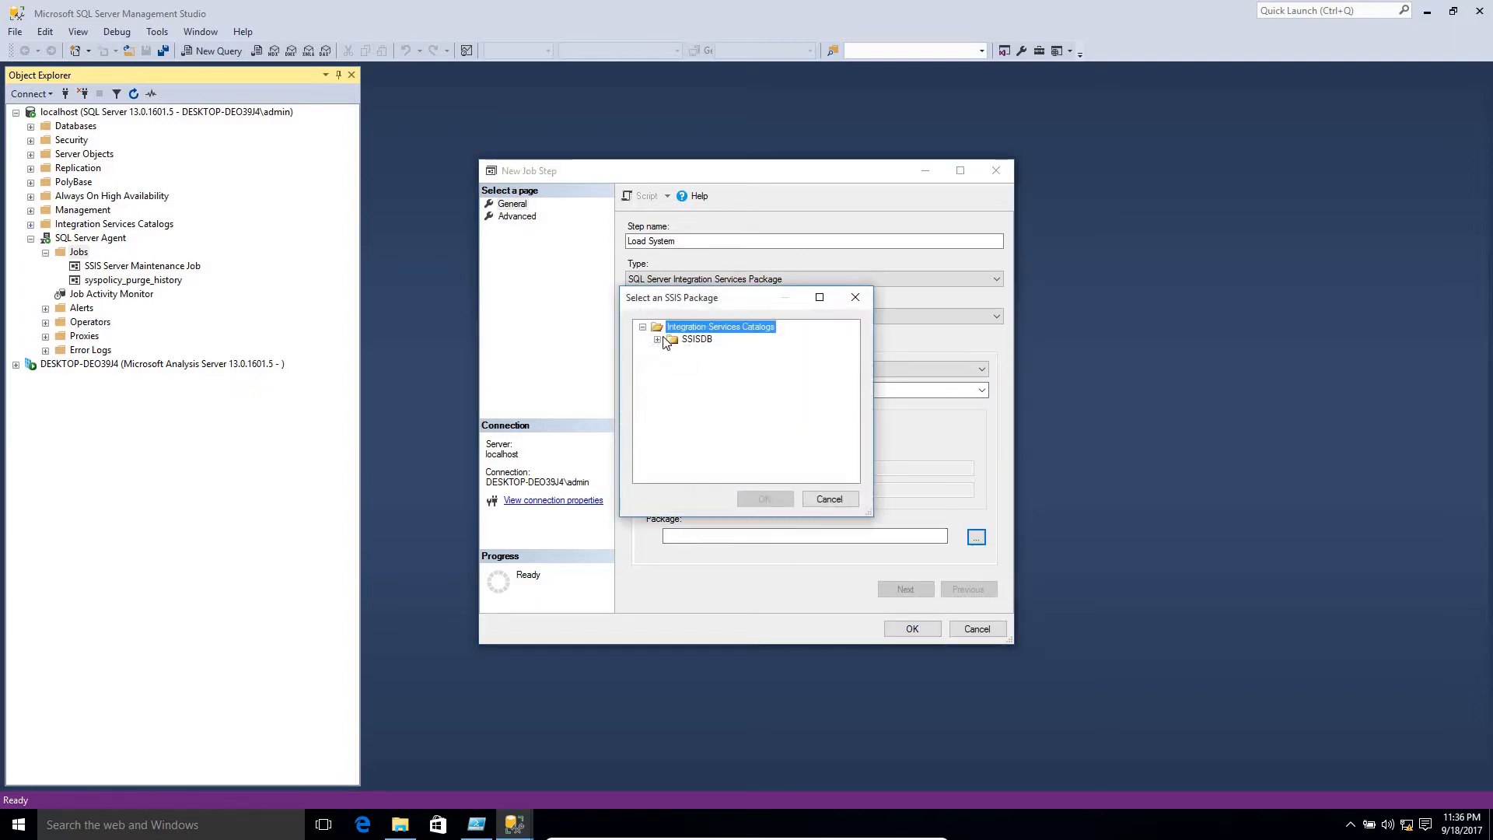
left_click(657, 339)
left_click(672, 351)
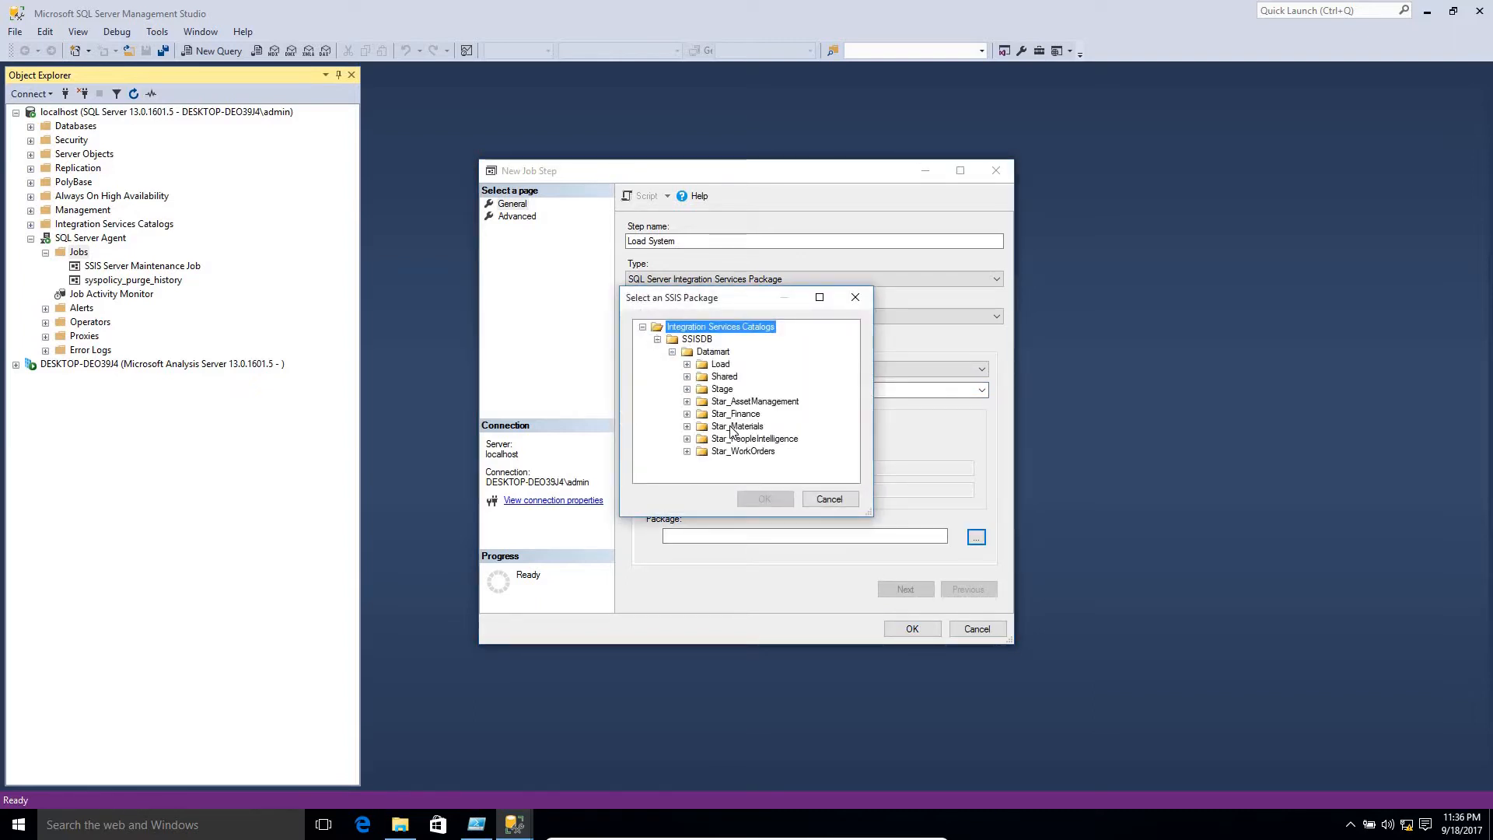
left_click(687, 364)
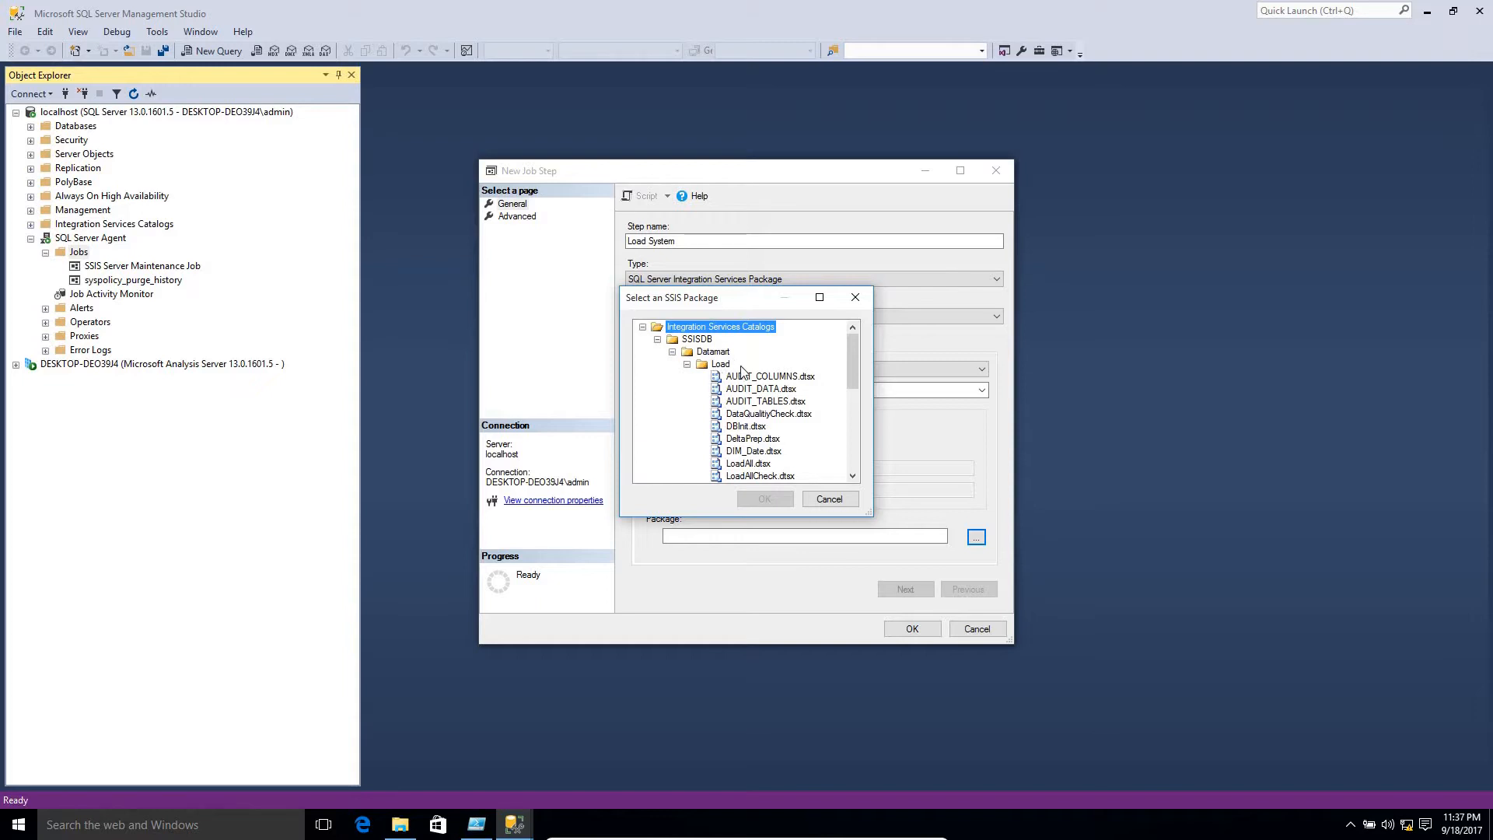
left_click_drag(853, 377, 850, 398)
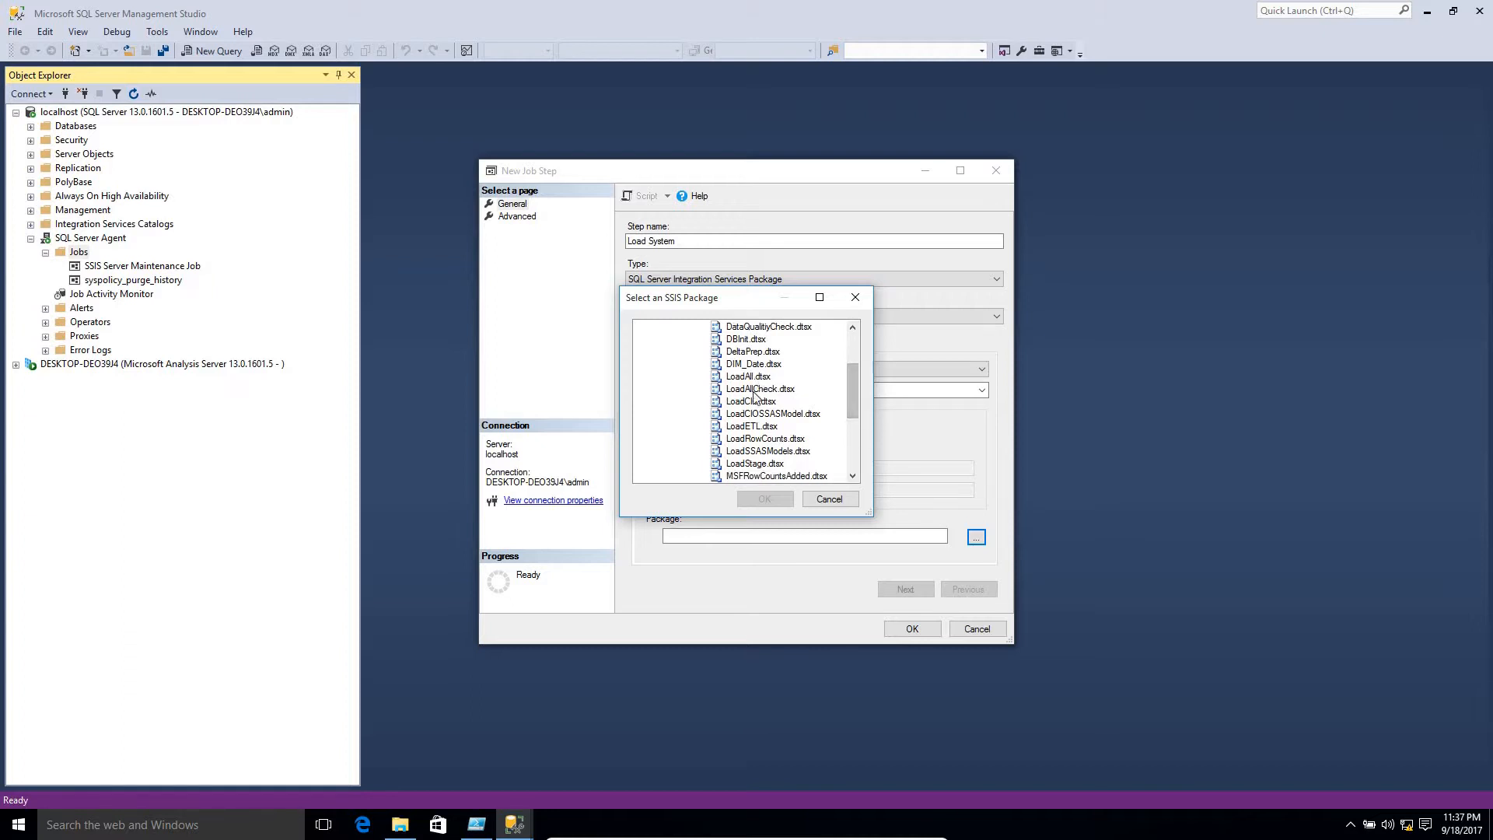
left_click(751, 378)
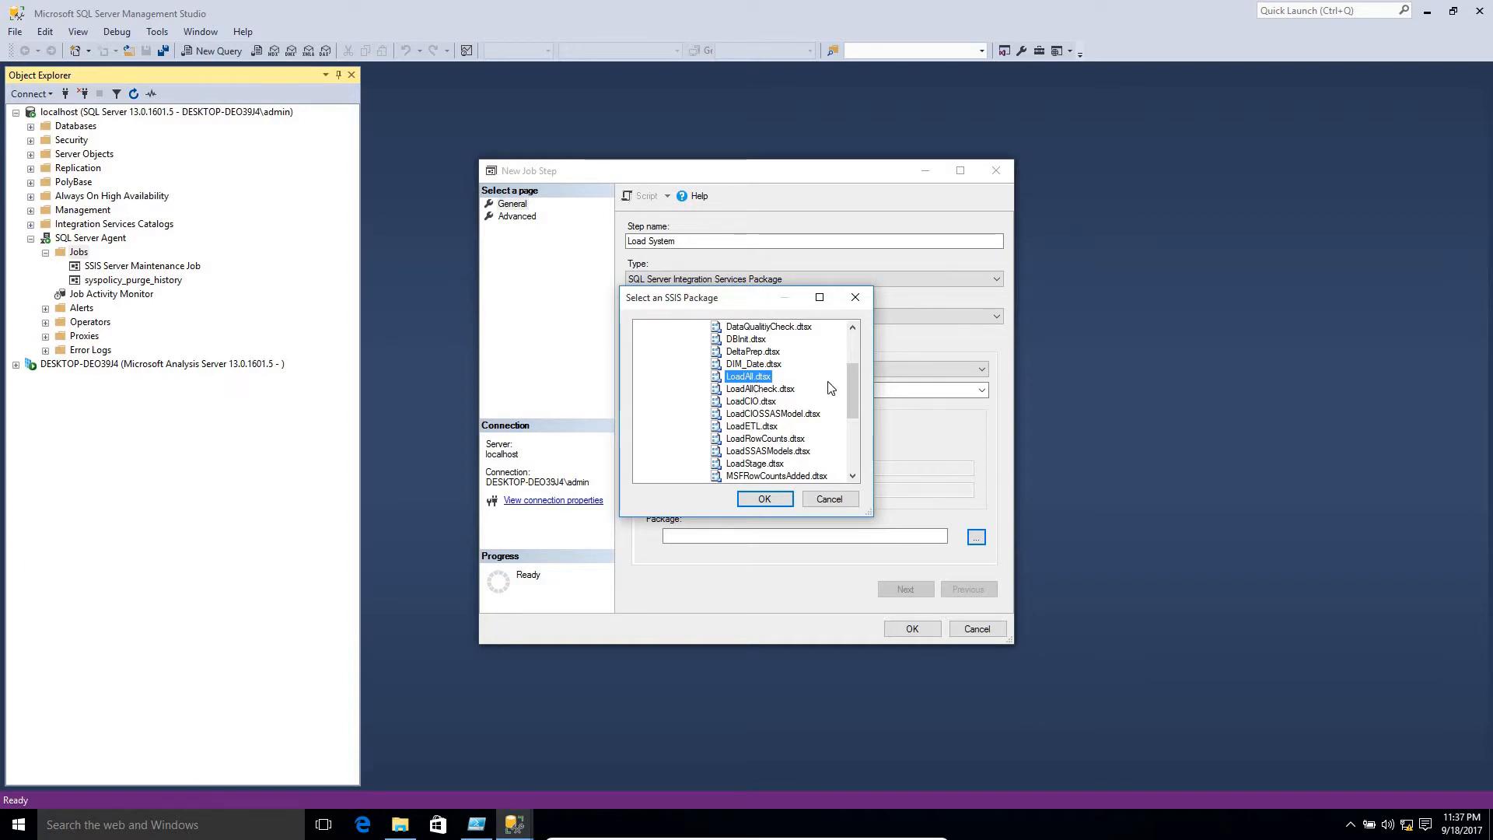
left_click_drag(852, 384, 855, 398)
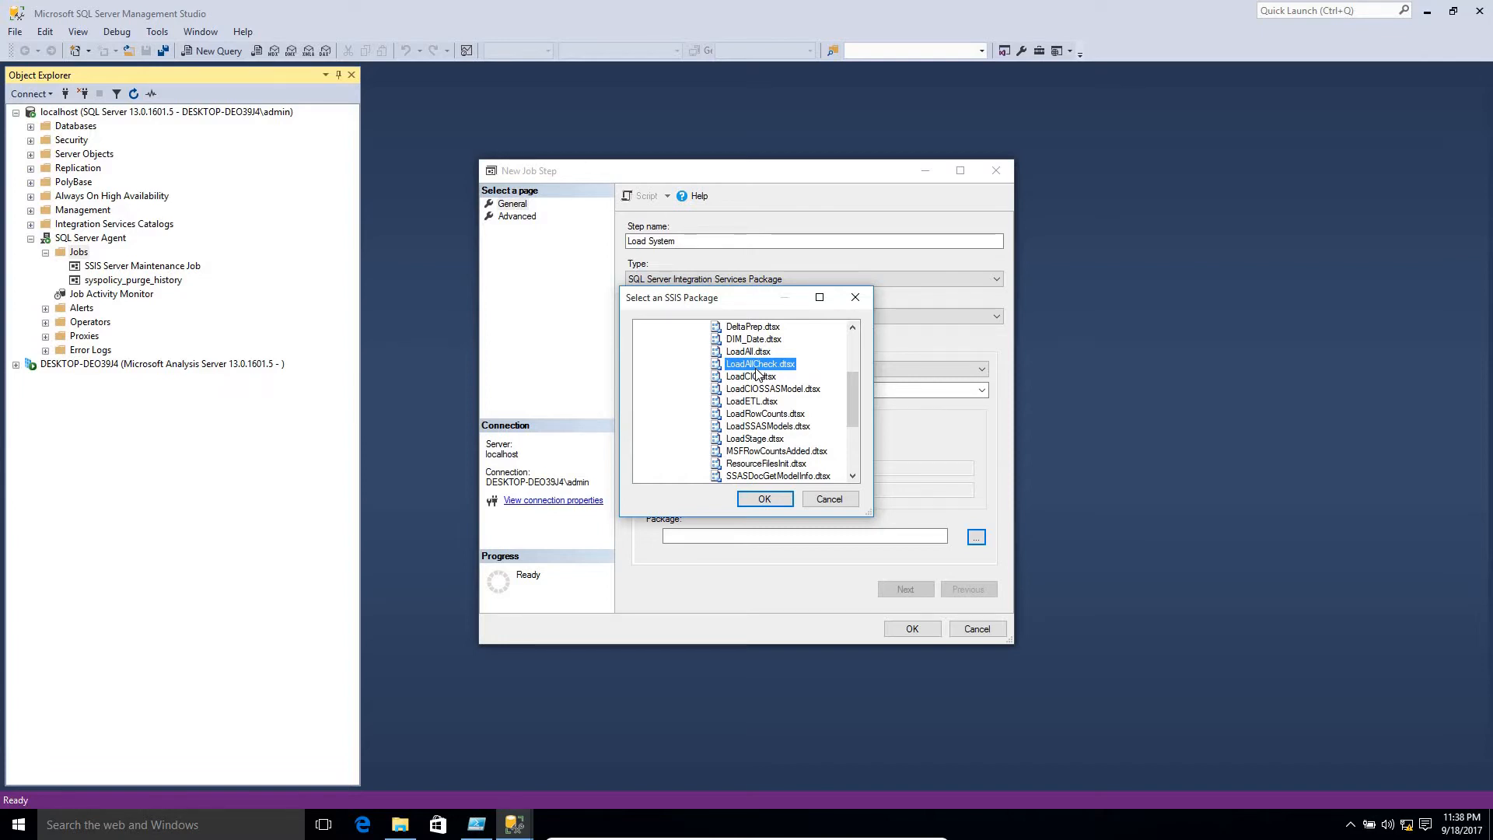
scroll(754, 381, "up", 1)
left_click(731, 390)
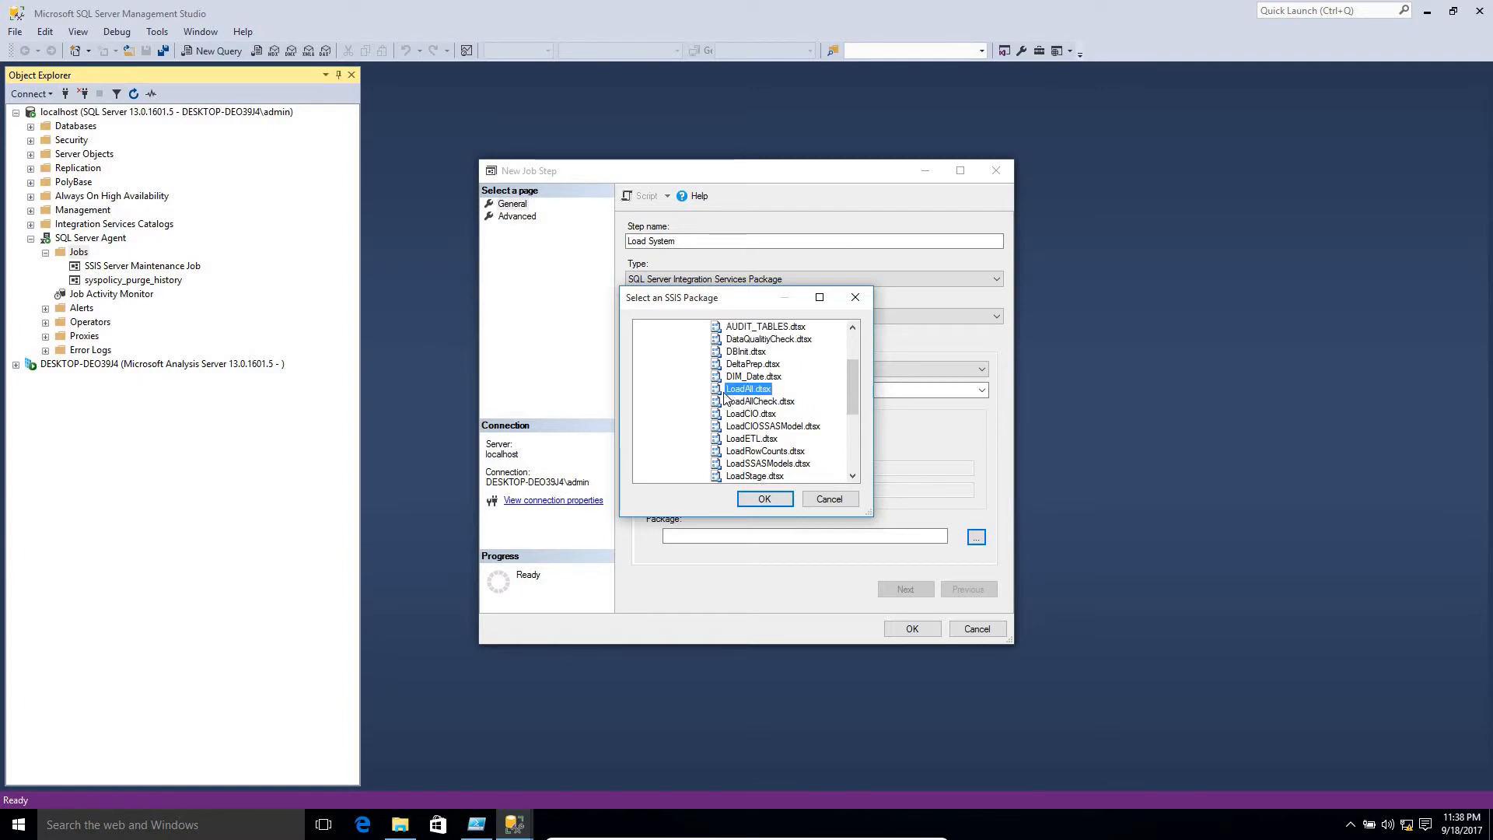
left_click(764, 499)
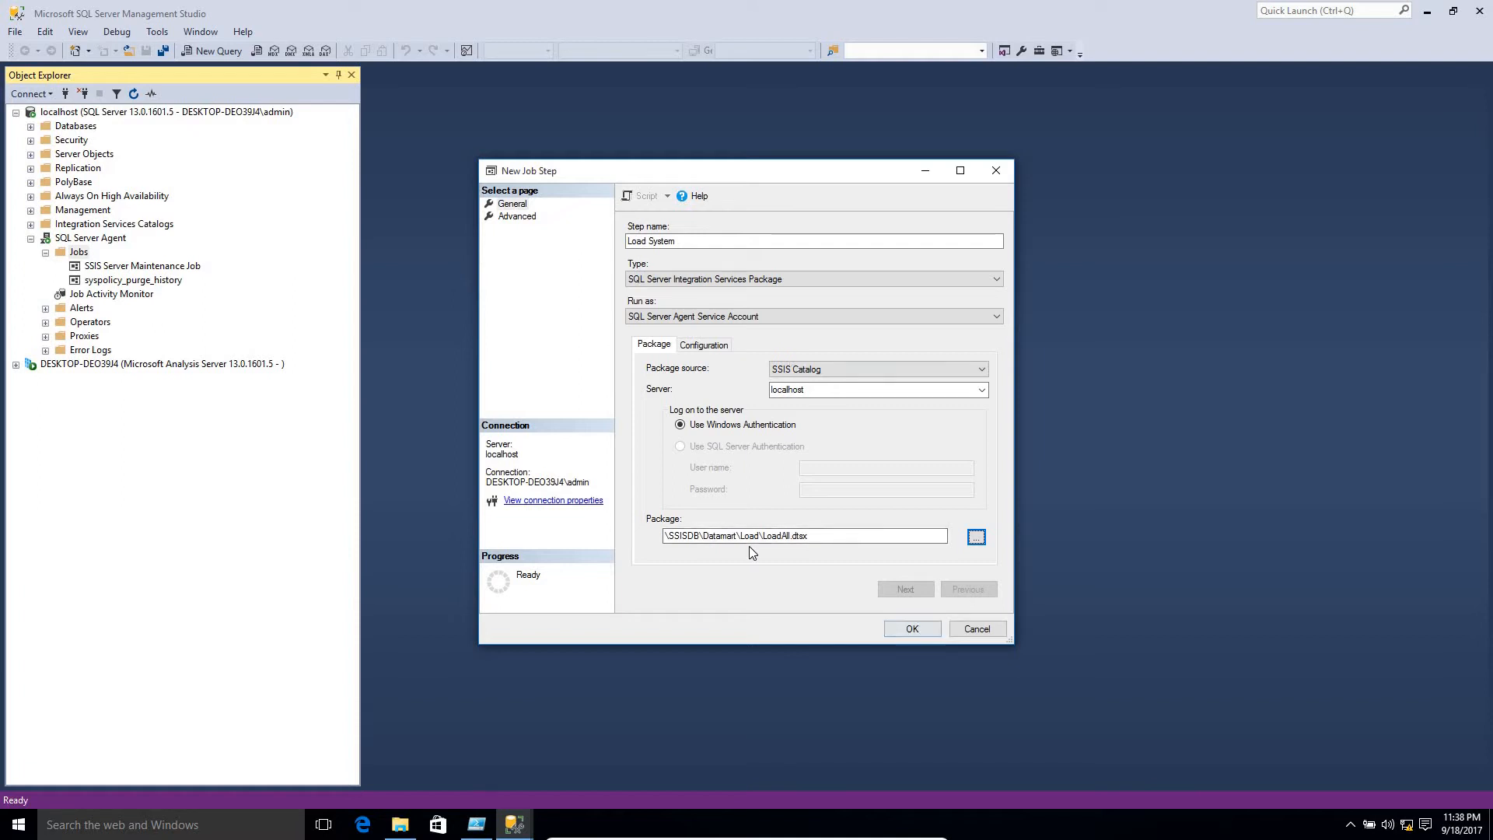
Step: Enable the .\Production environment in the Load System step's configuration and save the job step
left_click(894, 624)
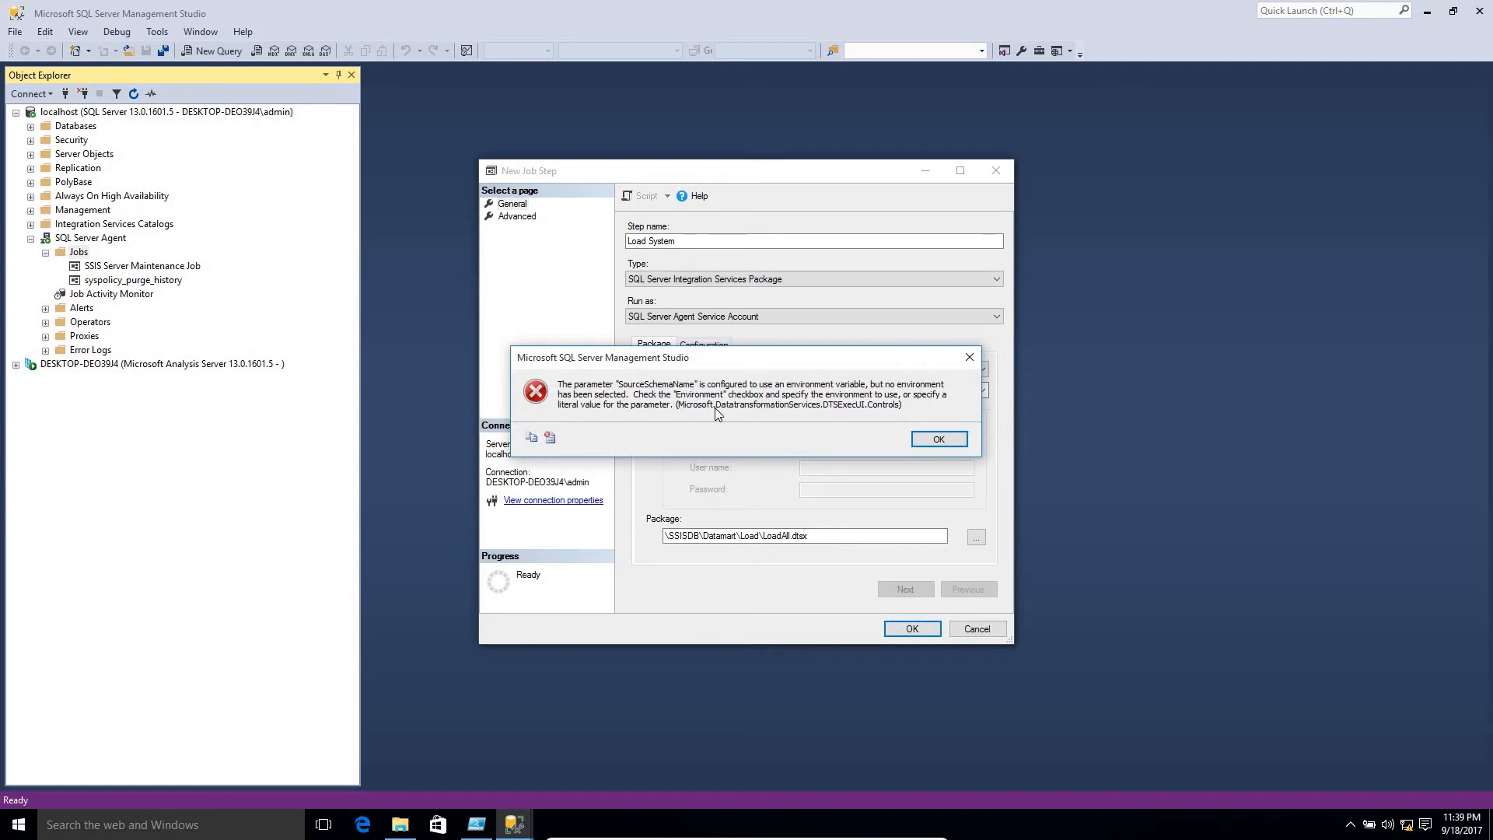
left_click(930, 442)
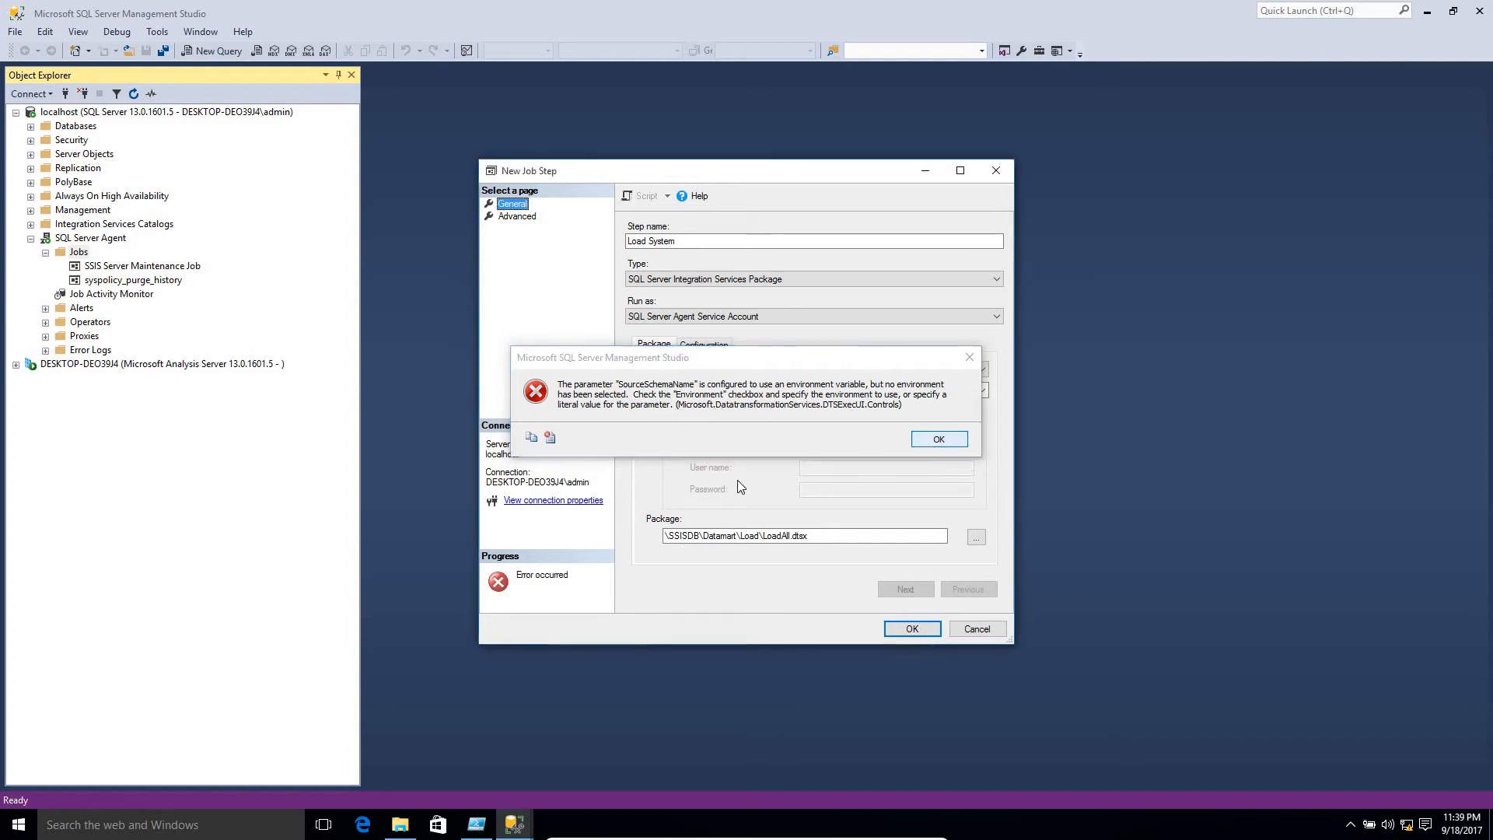
left_click(703, 344)
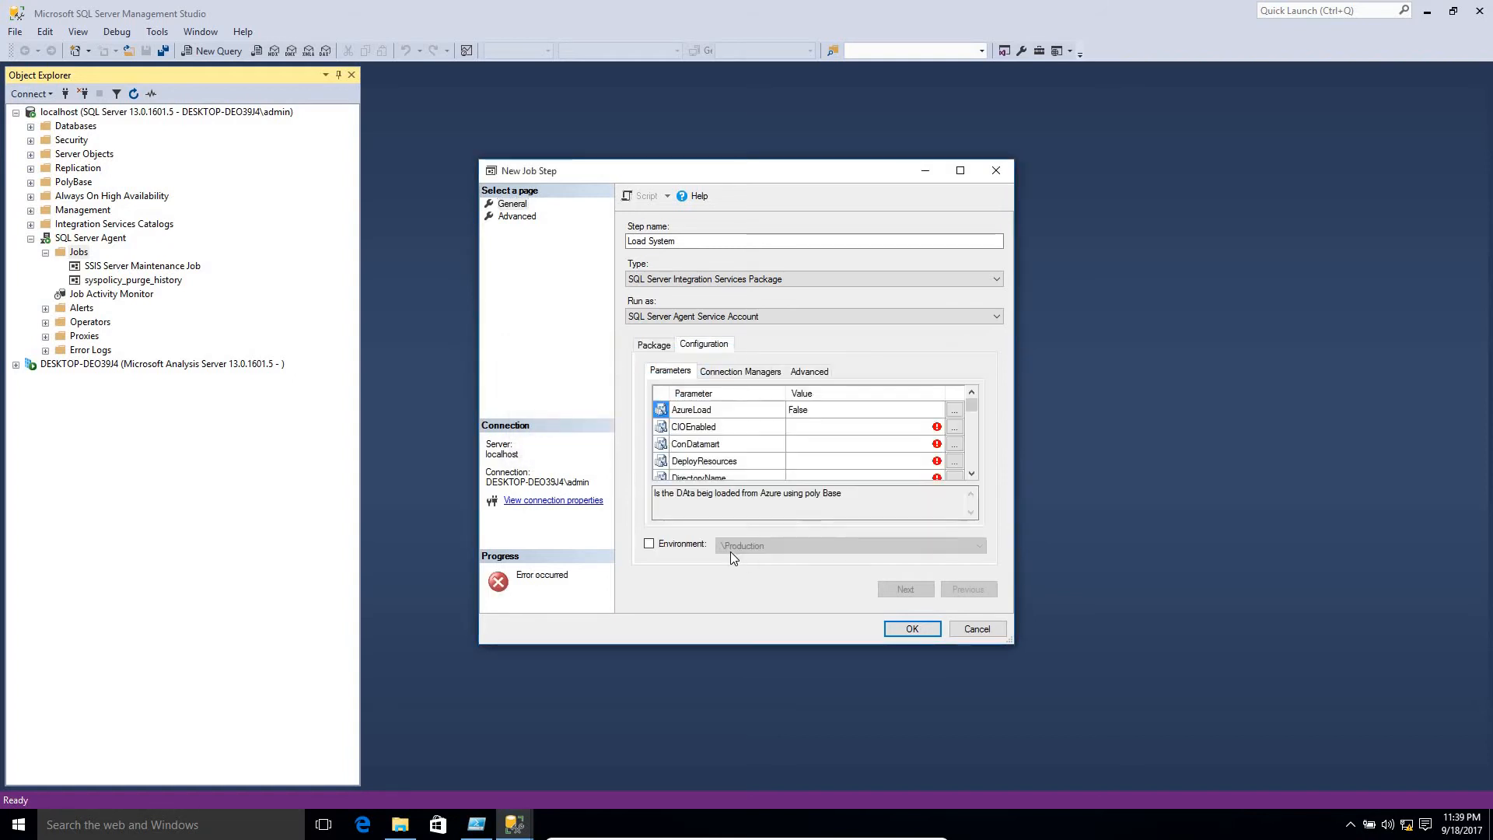
left_click(680, 545)
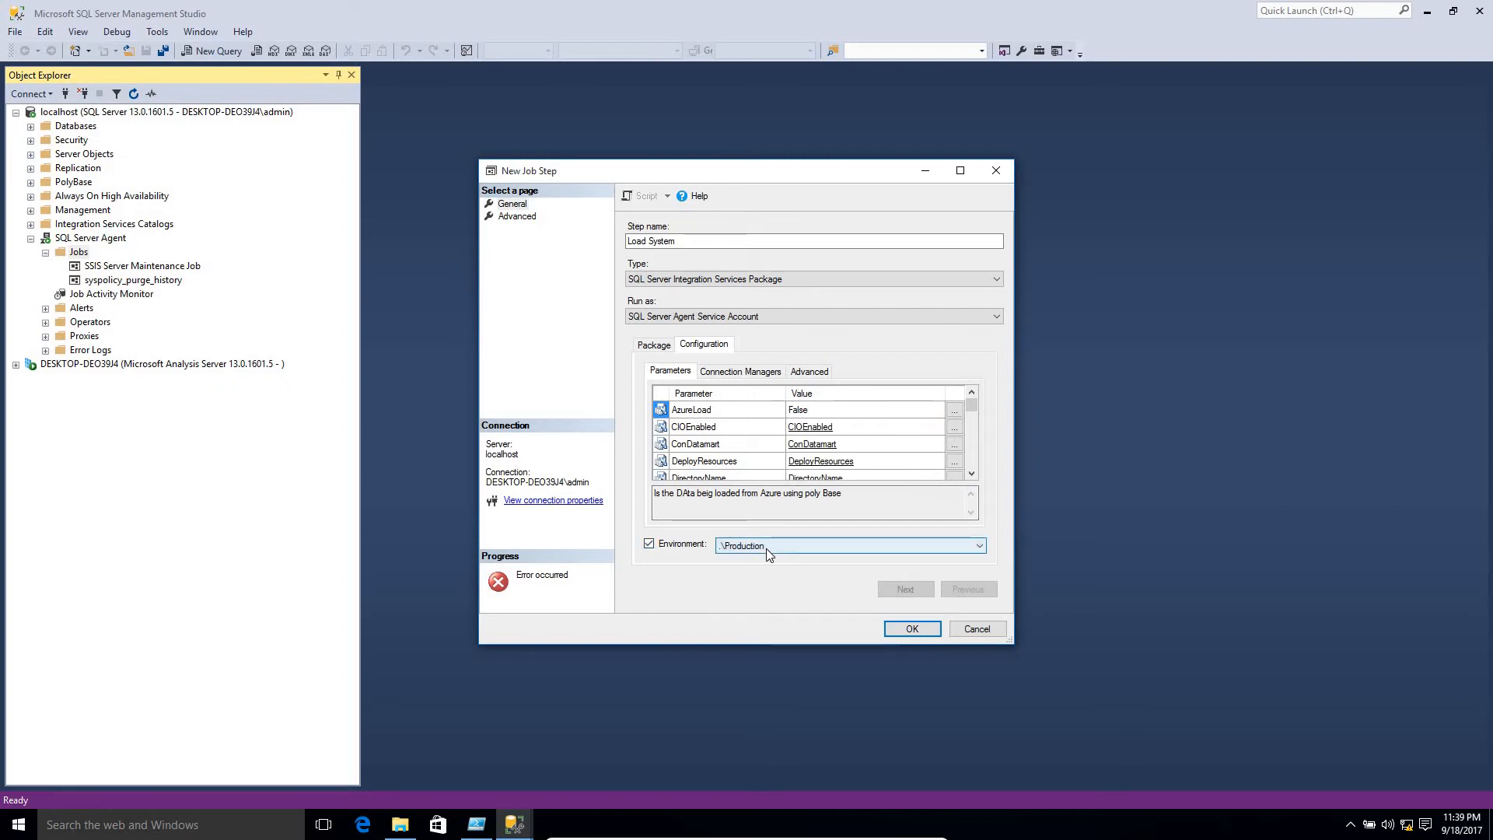
left_click(911, 628)
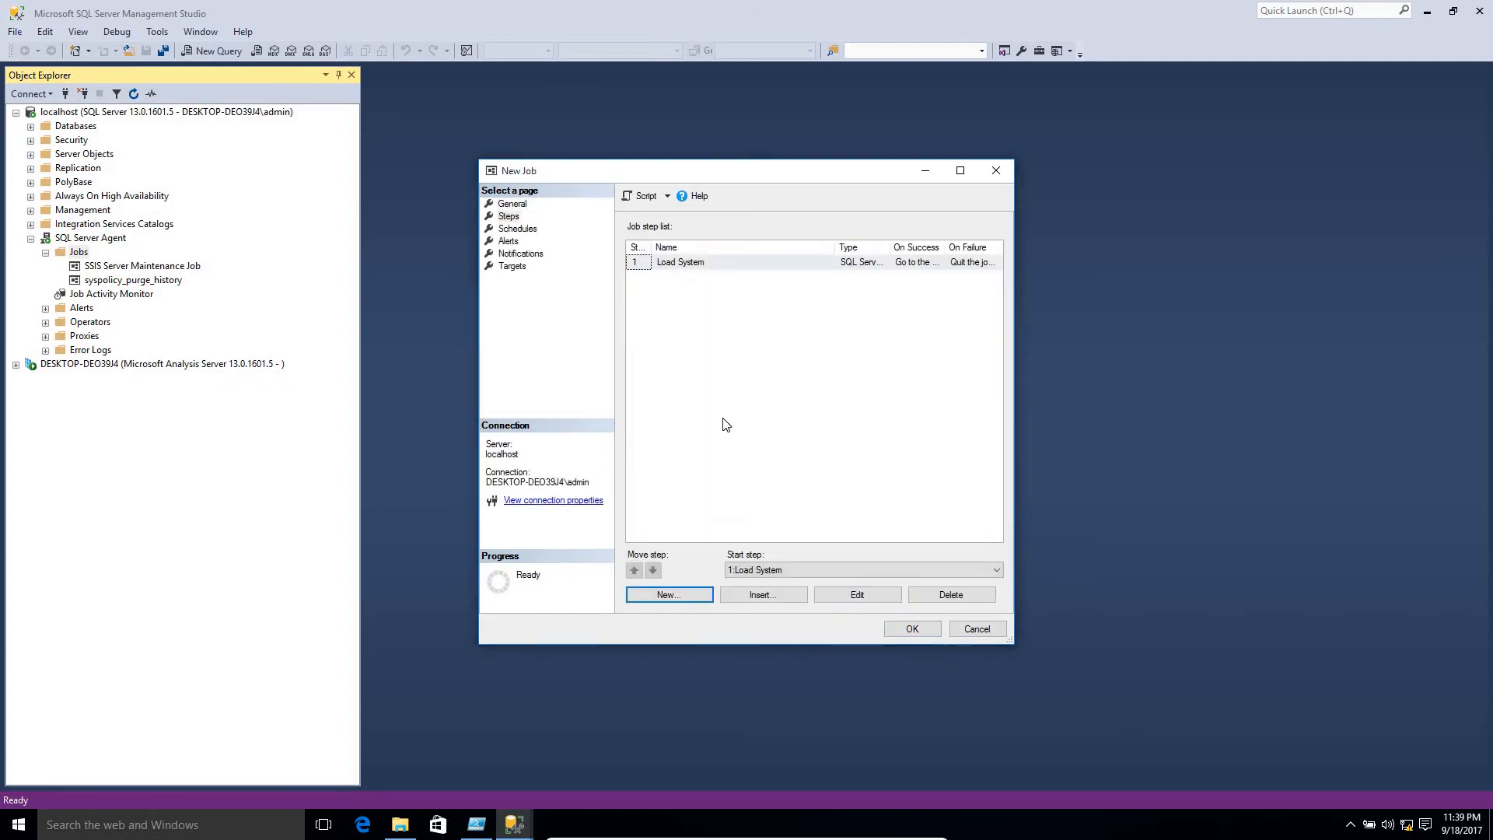
Step: Create a job schedule named Every Day at 2 AM and set it to occur daily
left_click(510, 220)
key("Down")
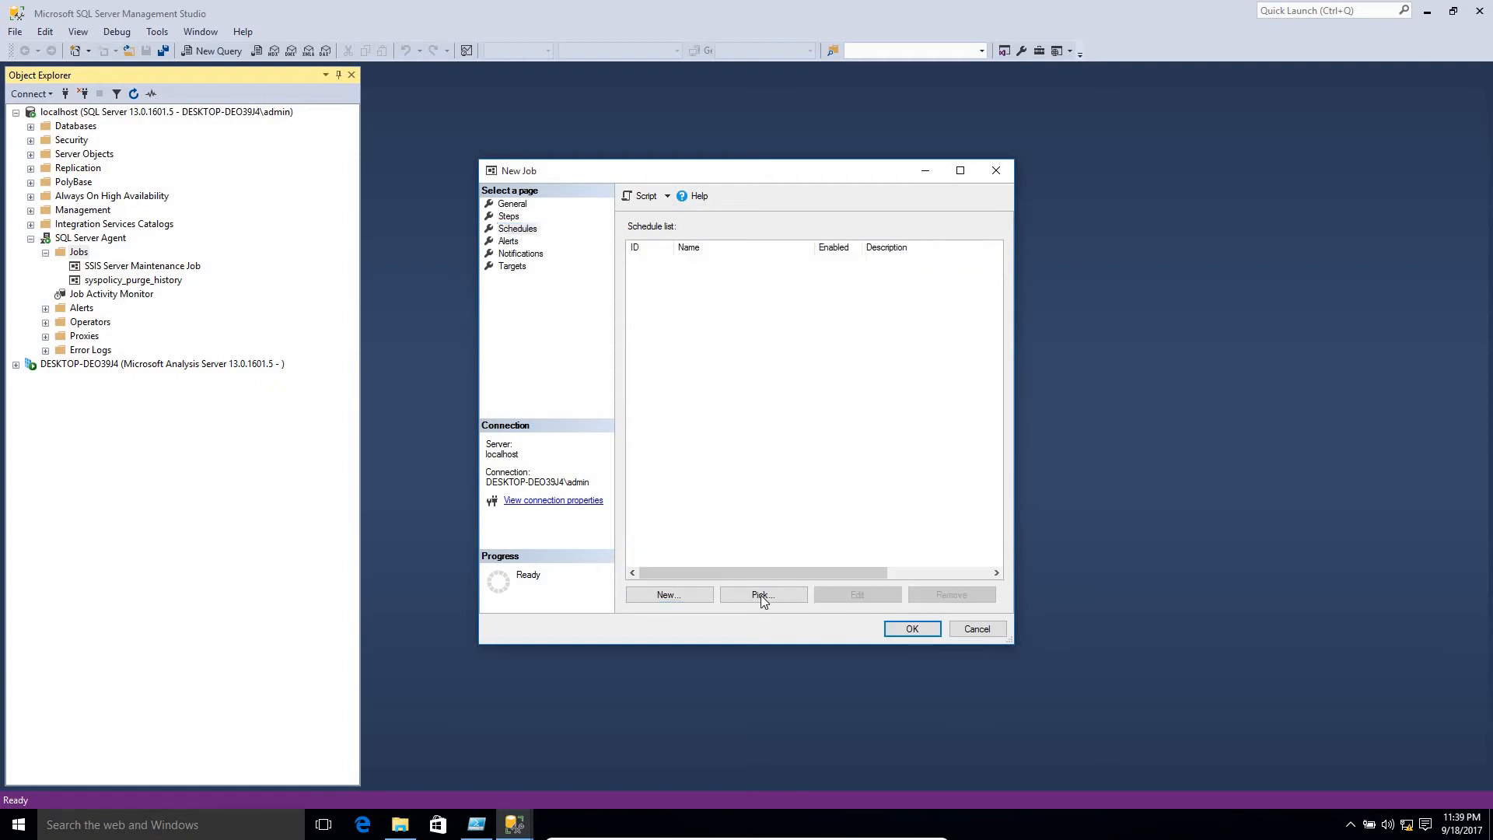
left_click(670, 595)
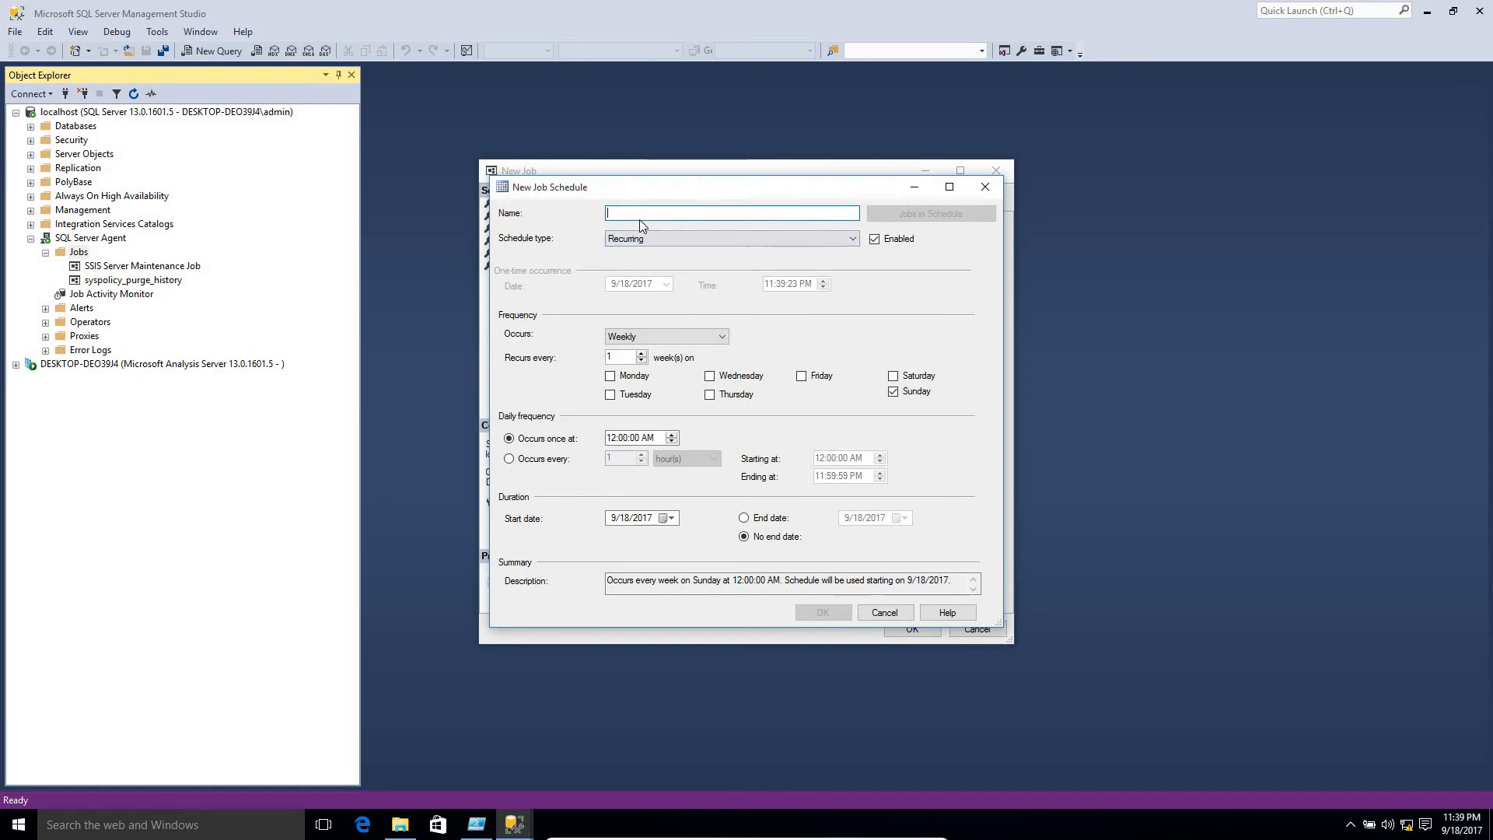
type("Every Da")
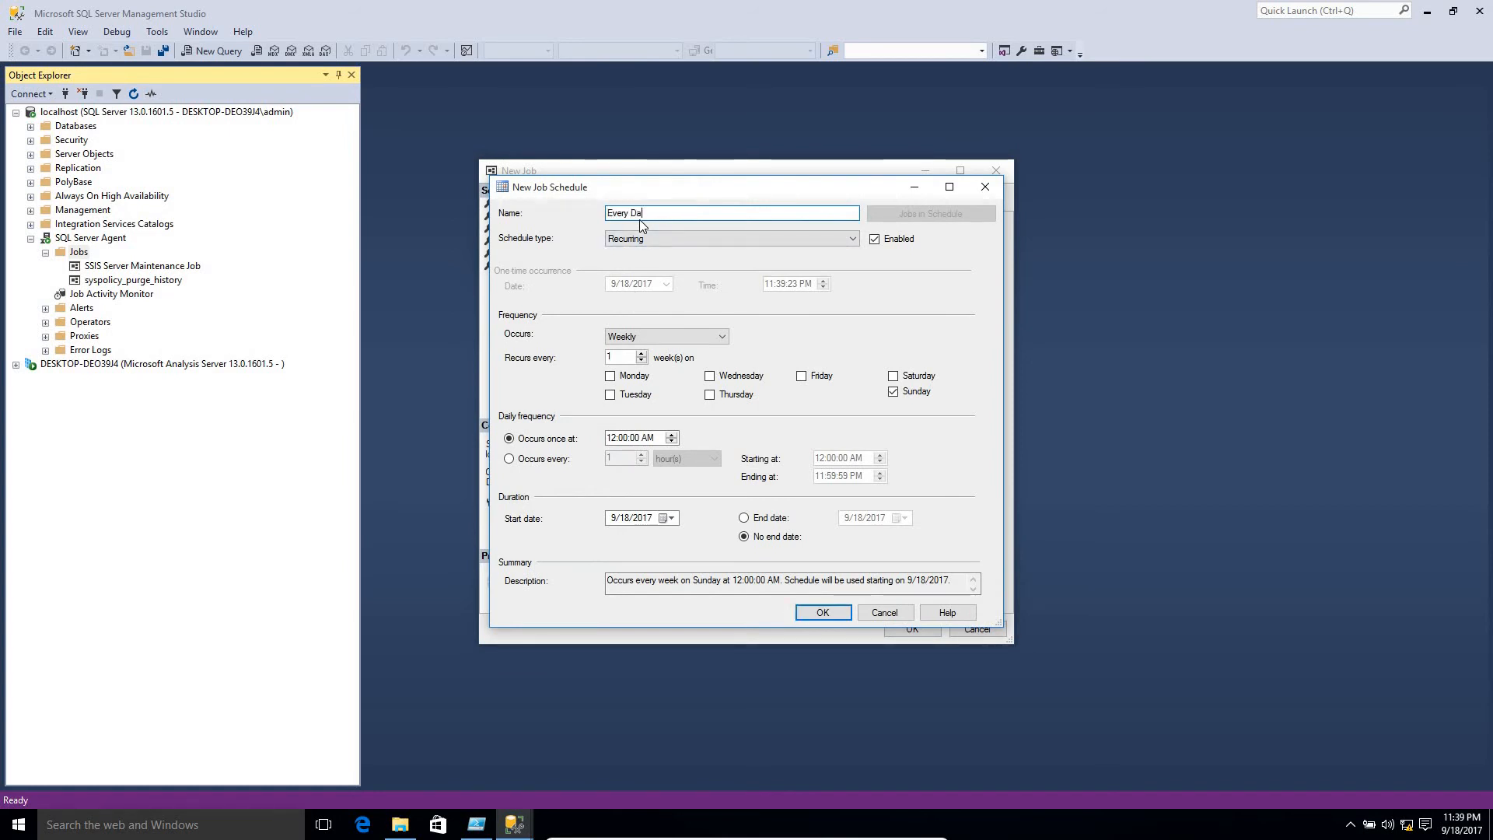
type("y at 2 AM")
left_click(722, 337)
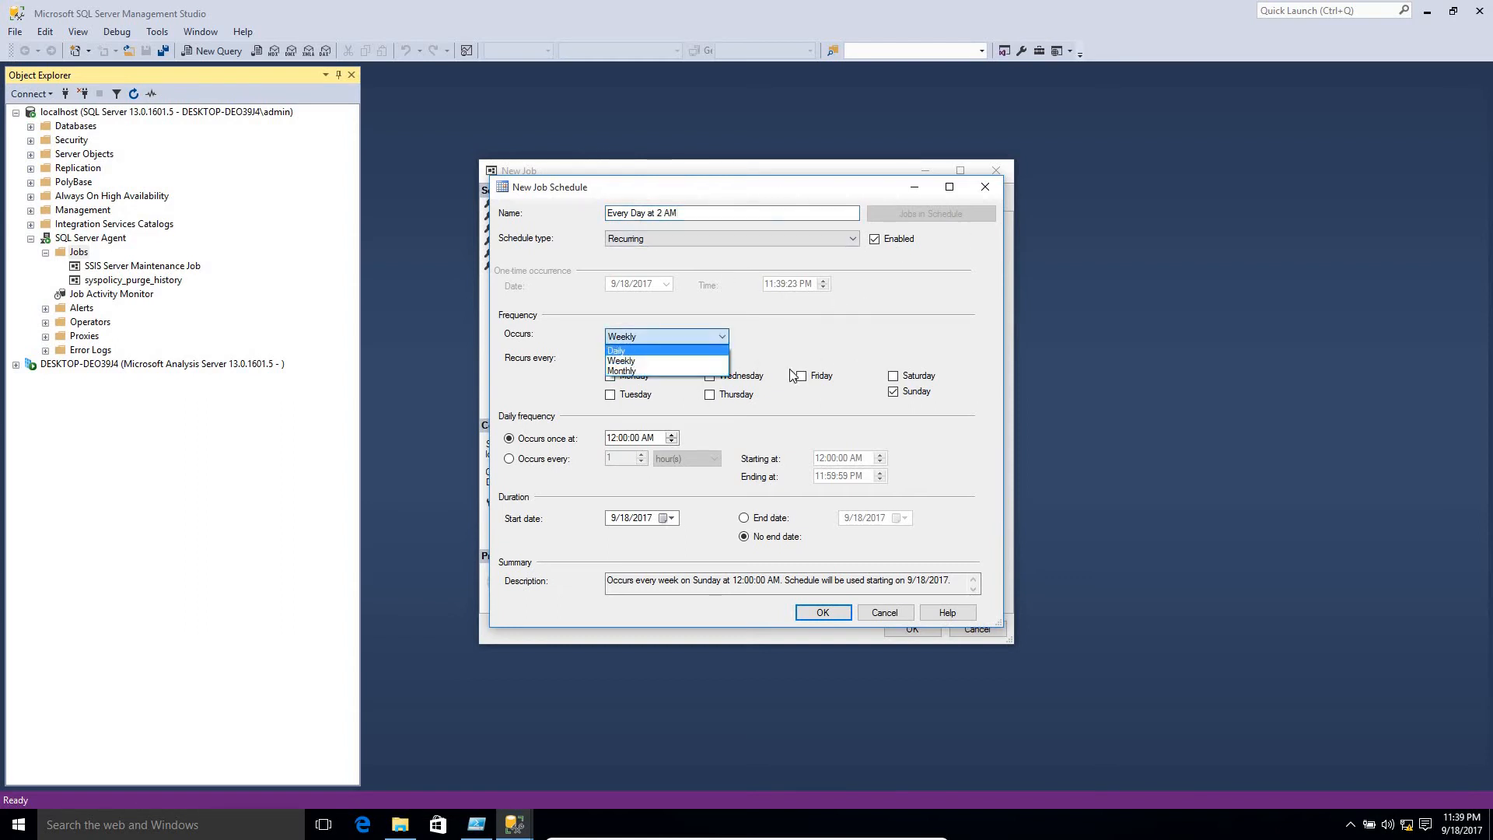
left_click(626, 348)
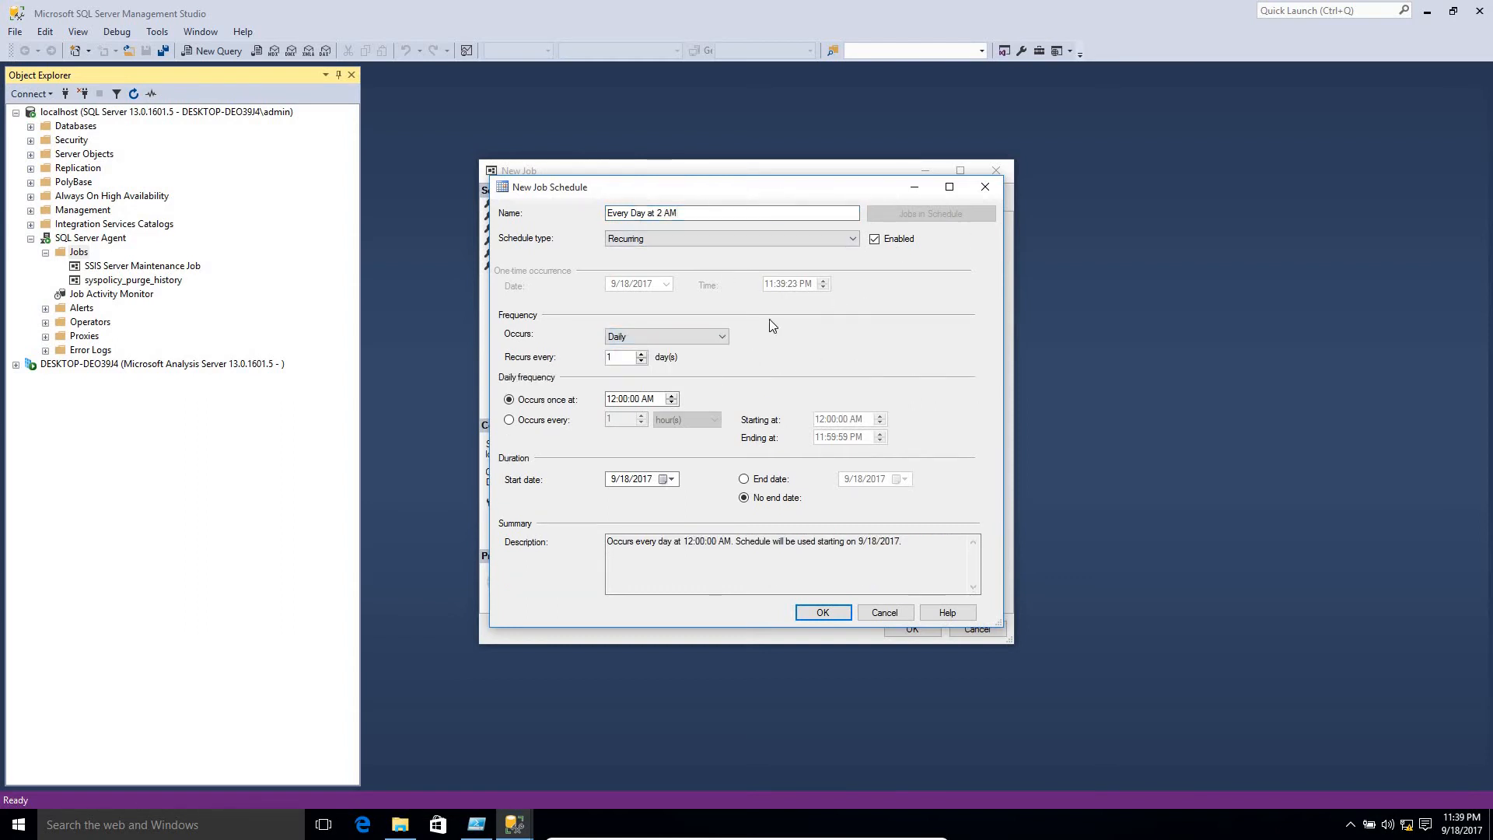
left_click(542, 426)
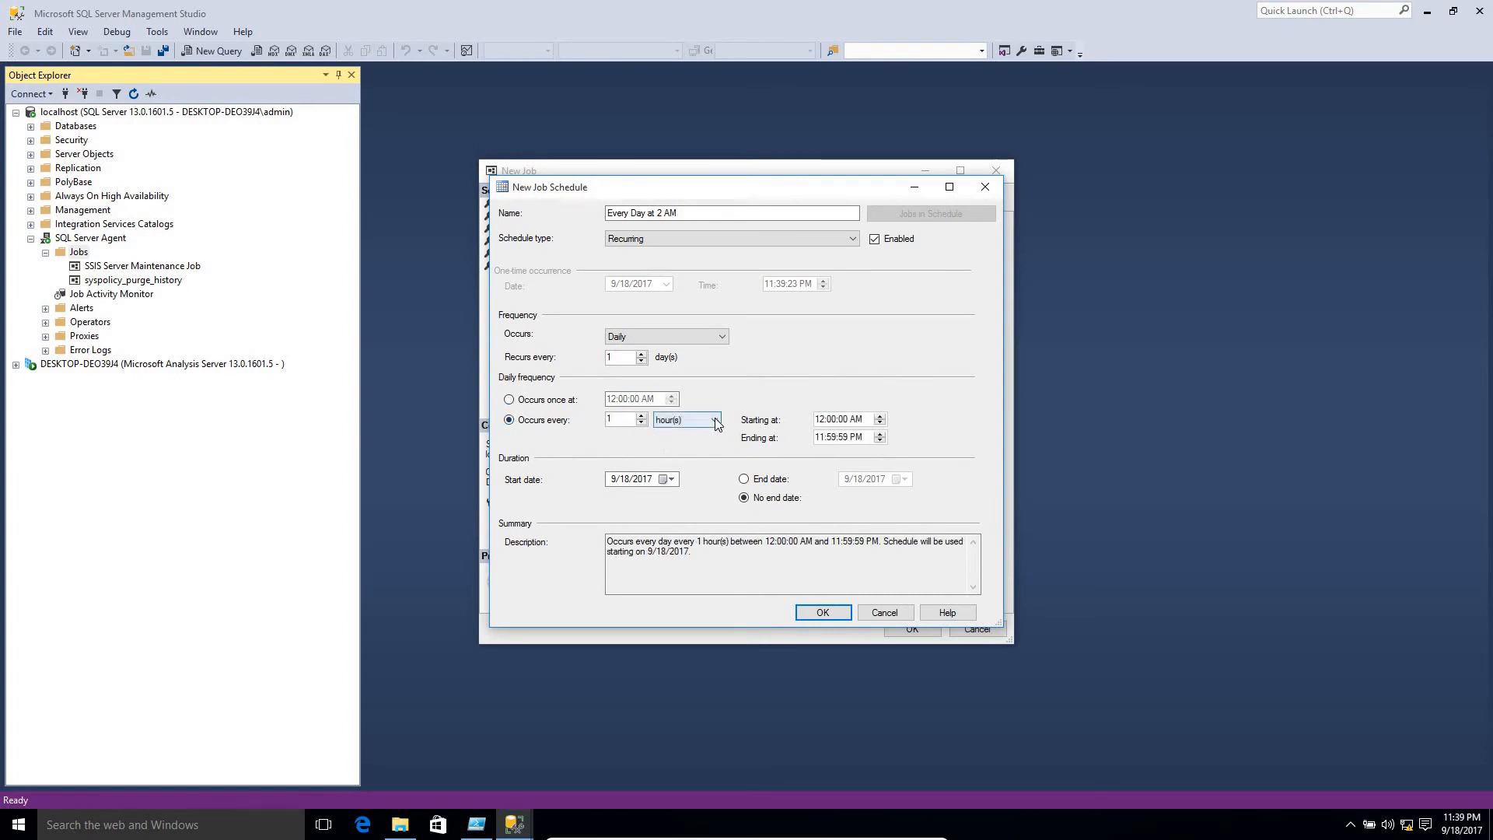
left_click(700, 421)
left_click(672, 433)
Step: Set the schedule to occur once a day at 2:01:00 AM, and save the schedule and the job
left_click(671, 402)
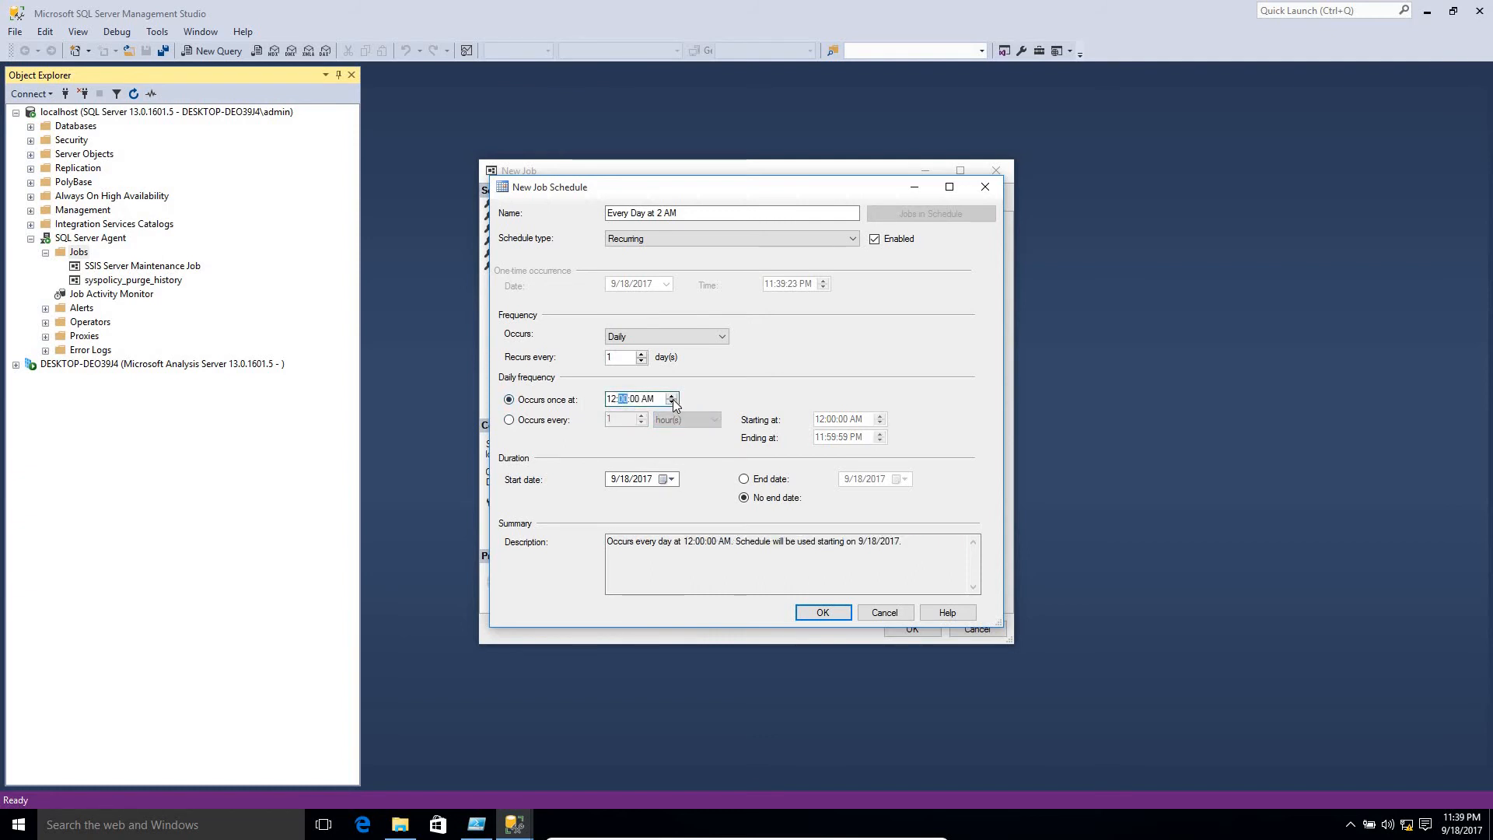
left_click(671, 398)
left_click(611, 400)
left_click(673, 398)
left_click(673, 397)
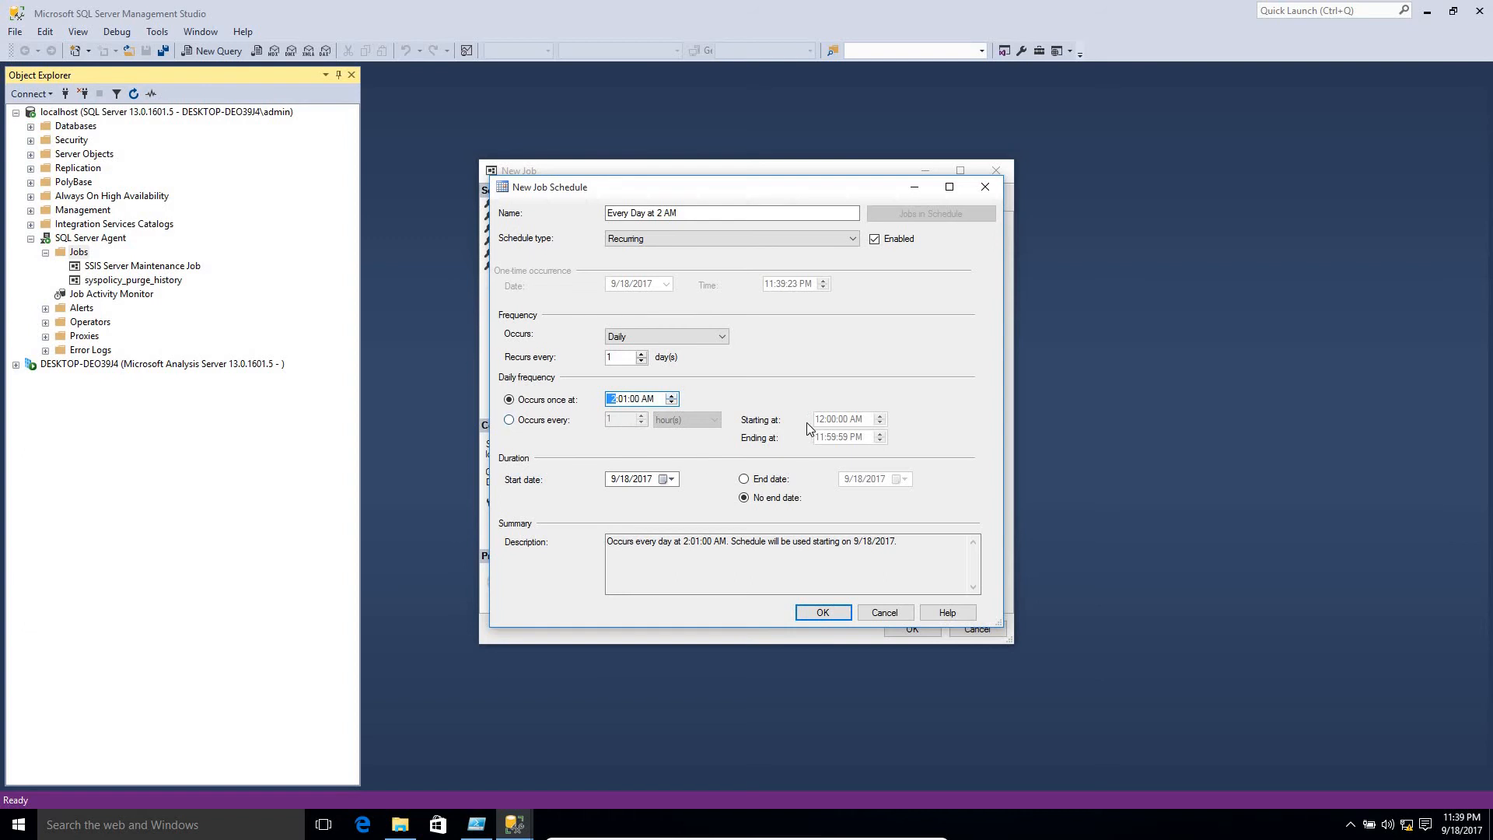
left_click(820, 613)
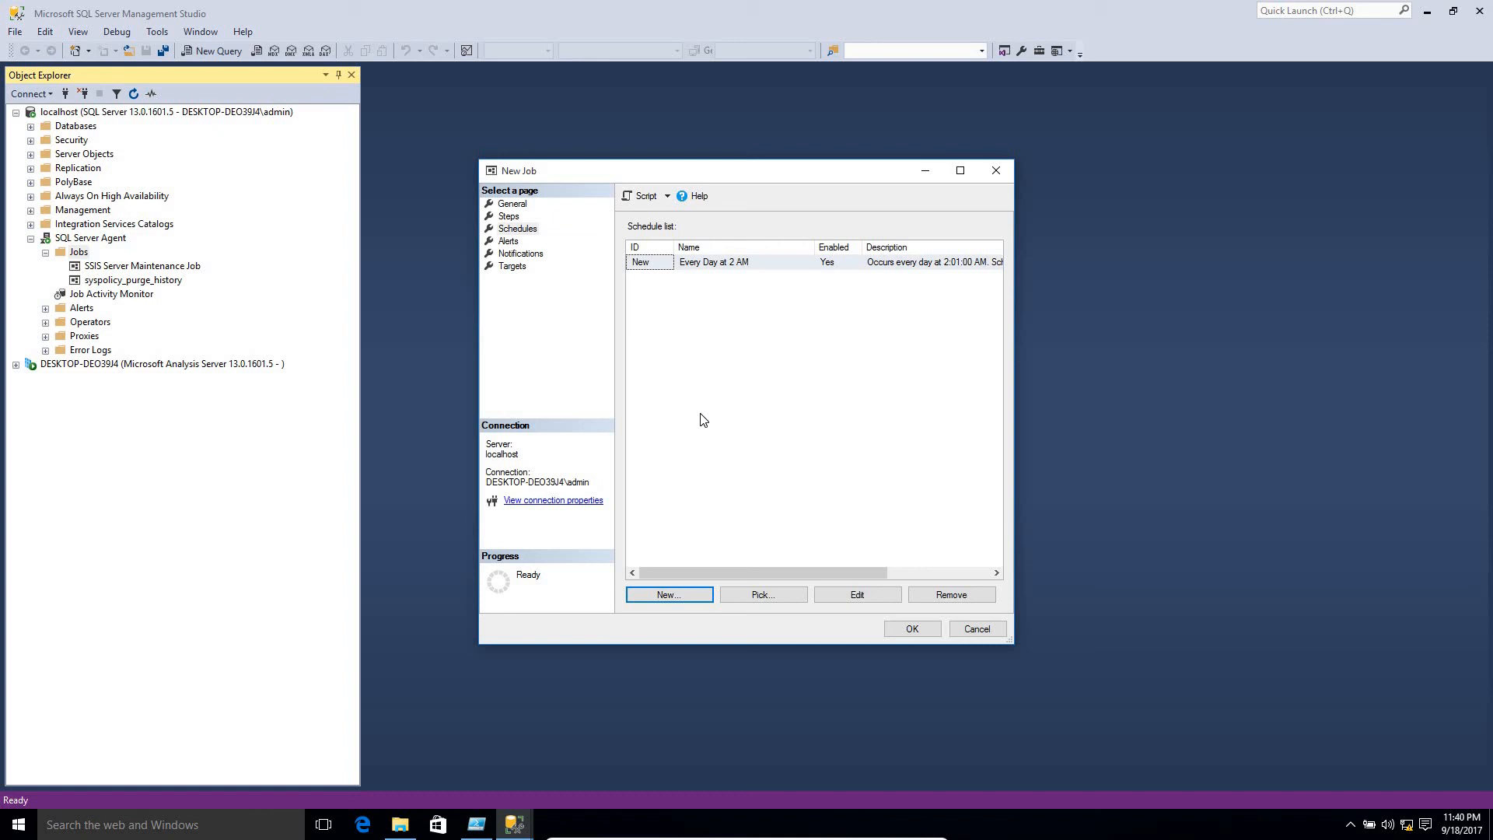
left_click(896, 628)
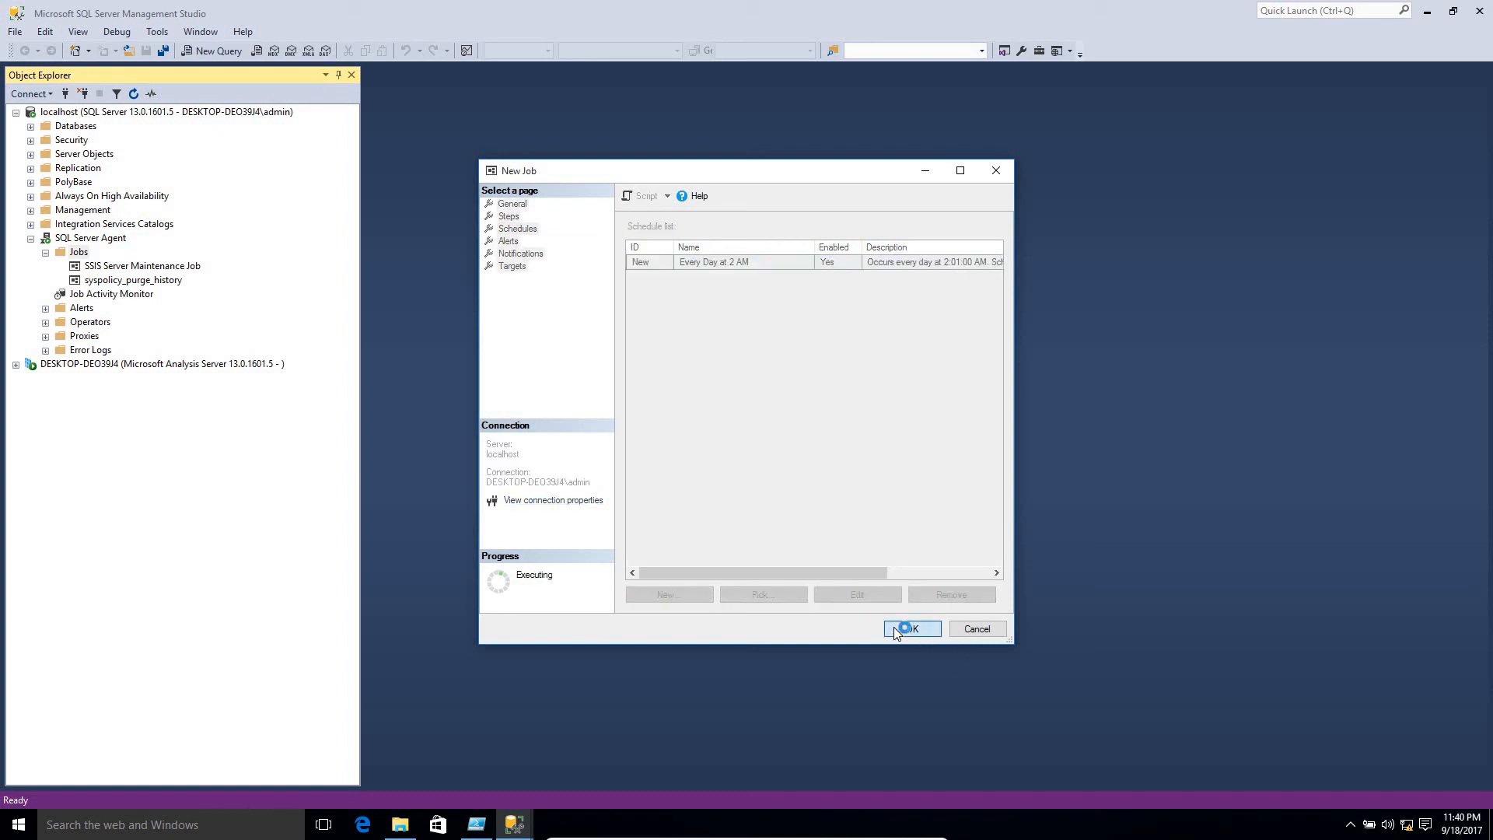